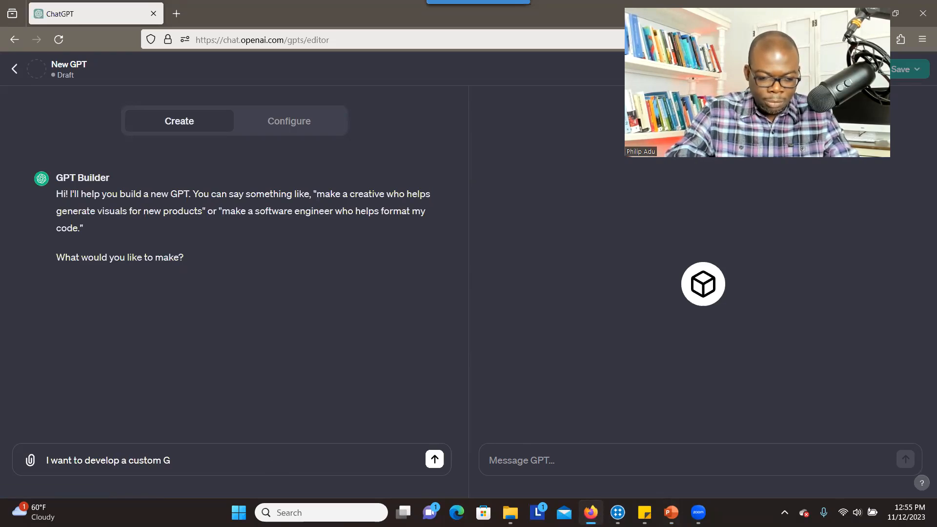
Step: Write the opening GPT Builder request: "I want to develop a custom GPT which focuses on explaining Custom GPT to users."
type("focuses on")
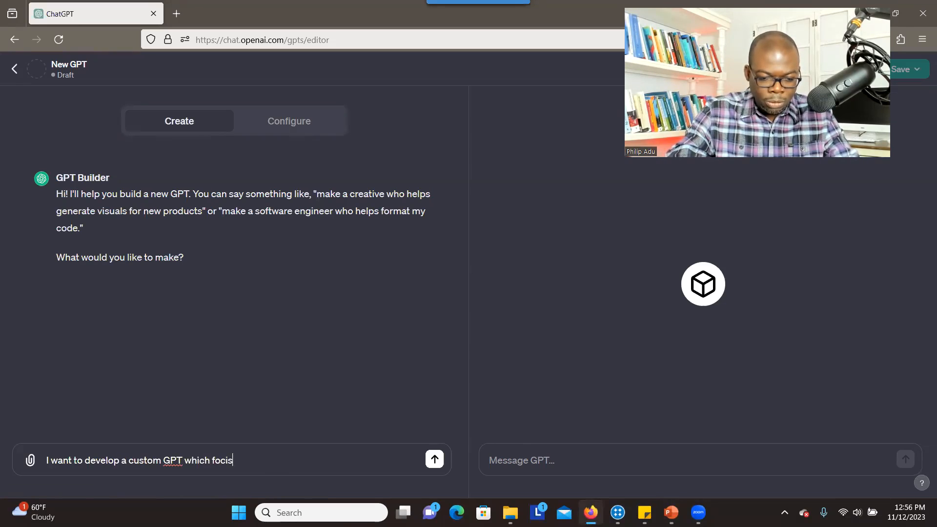
type(" expl")
type("aining Cis")
type("ustom GPT")
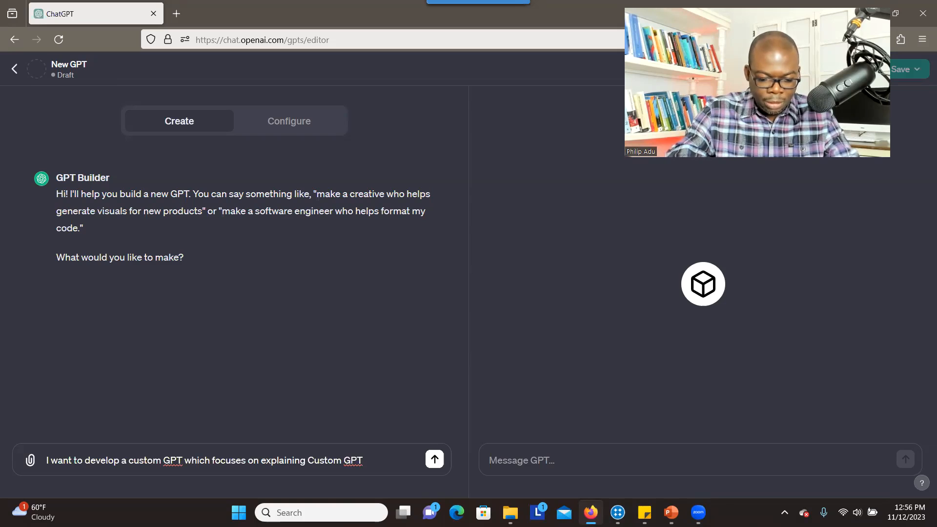
type(" to users.")
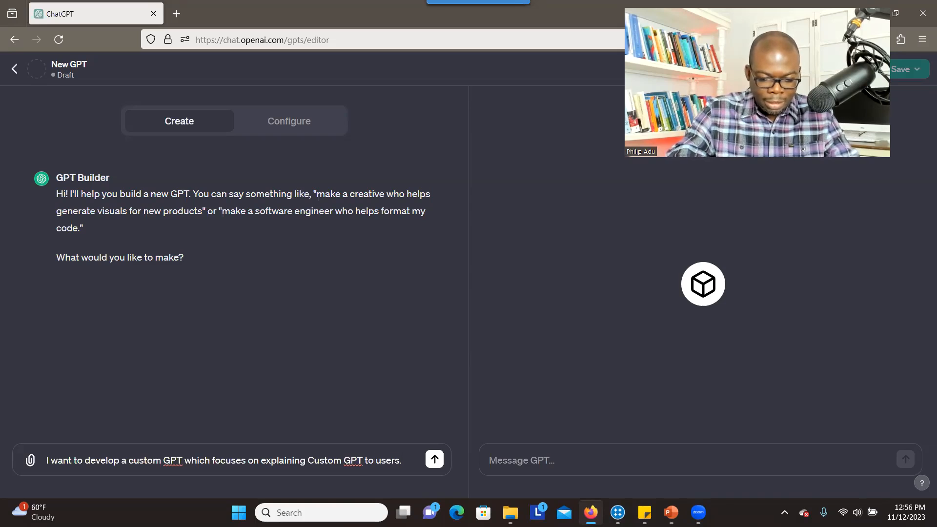
Step: Add that the proposed name of the tool would be 'Ins and Outs of Custom GPT' and send the request
type(" The proposed")
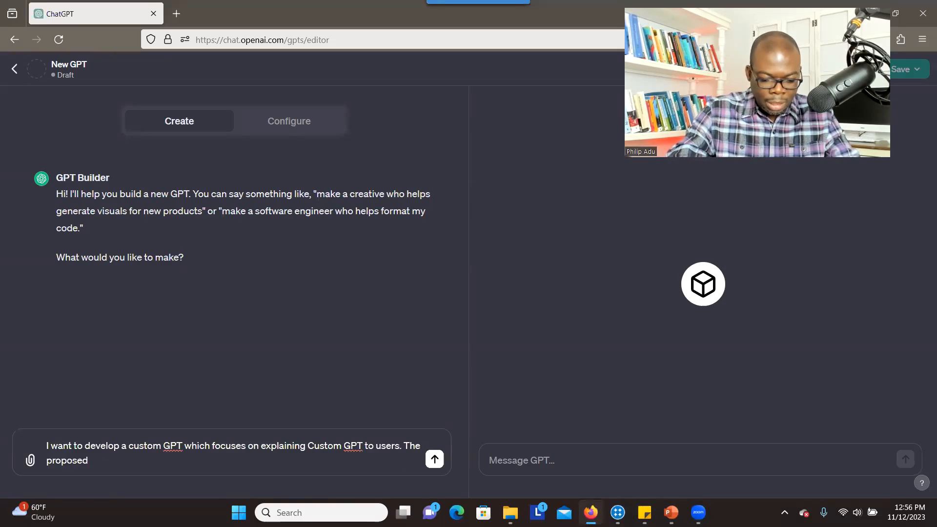
type(" name of the tool would be")
key("ctrl+v")
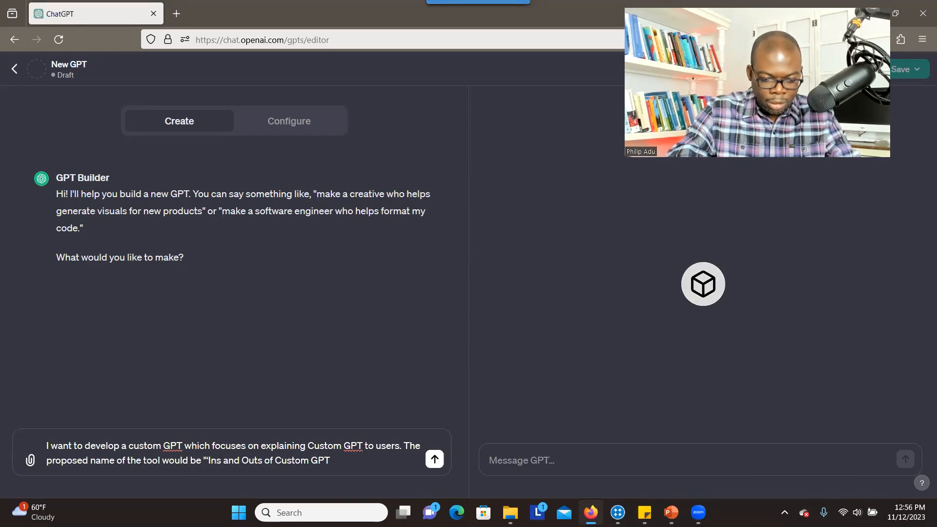
key("BackSpace")
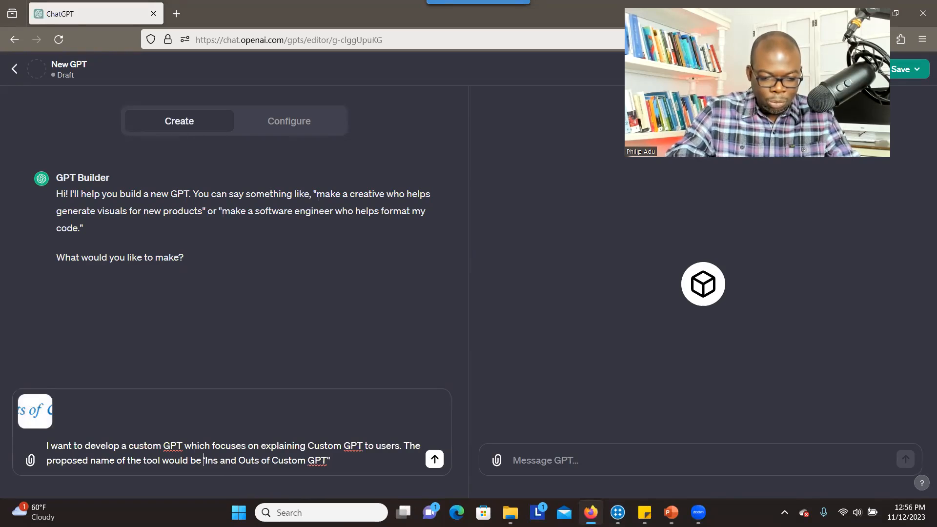
type("'")
left_click(435, 459)
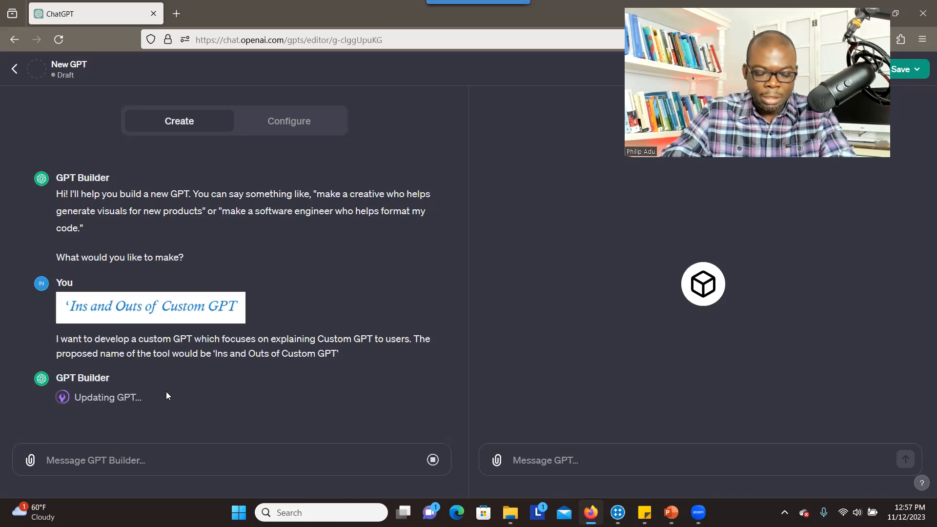
Step: Clear the drafted problem statement from the message and reply to GPT Builder with "I like the logo! Thank you"
key("alt+Tab")
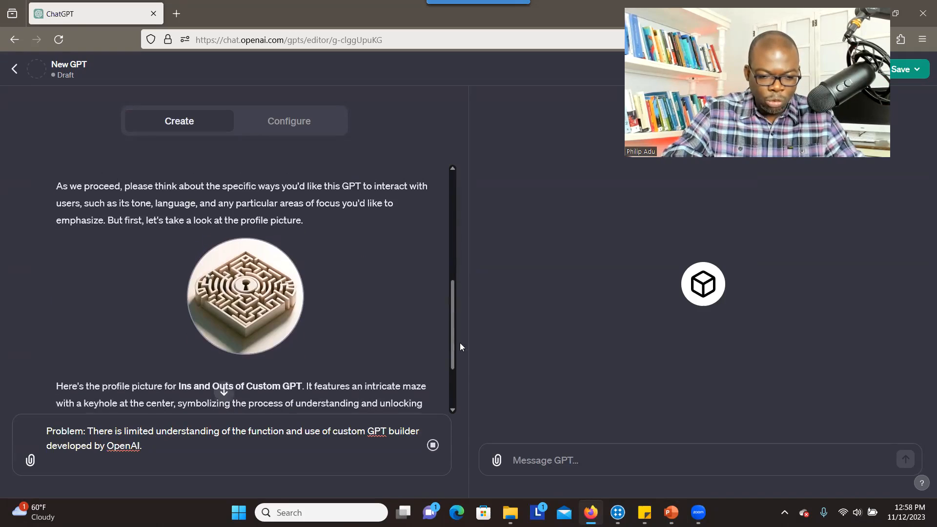
scroll(460, 343, "down", 3)
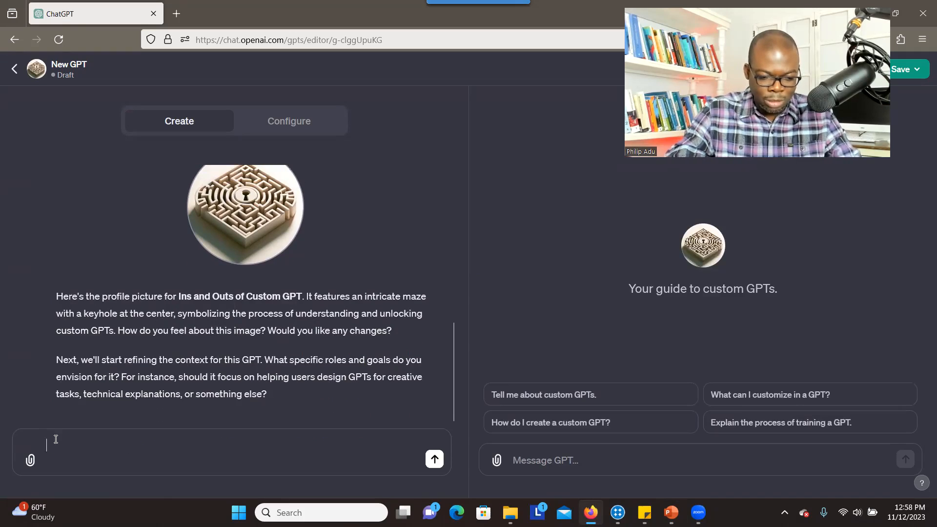
key("Delete")
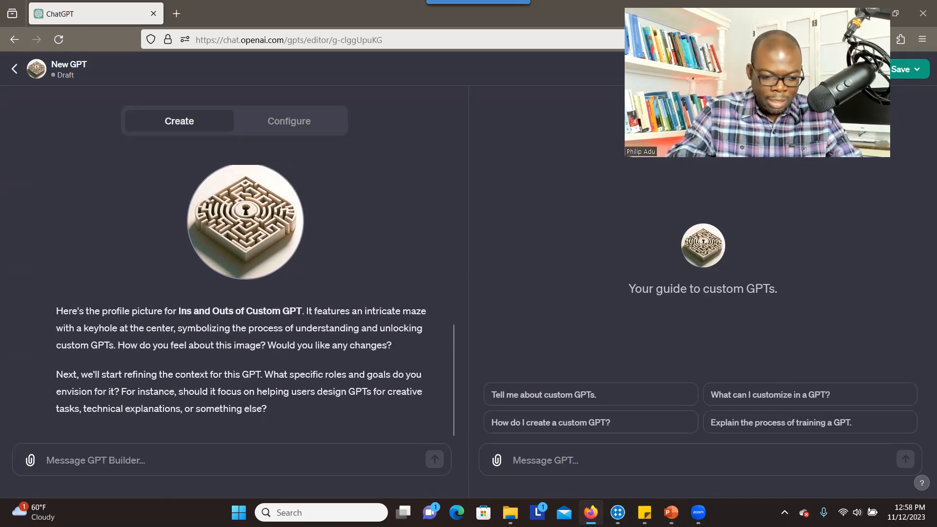
type("I")
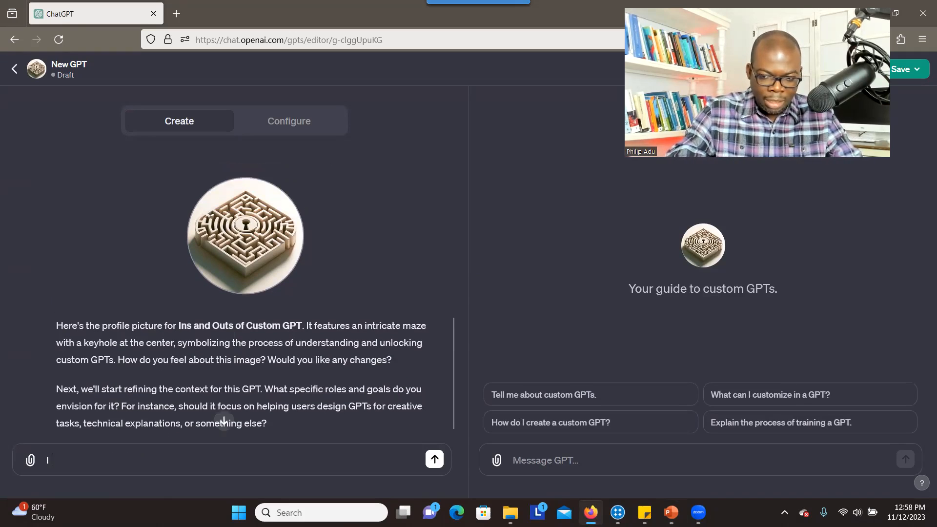
type(" like the lo")
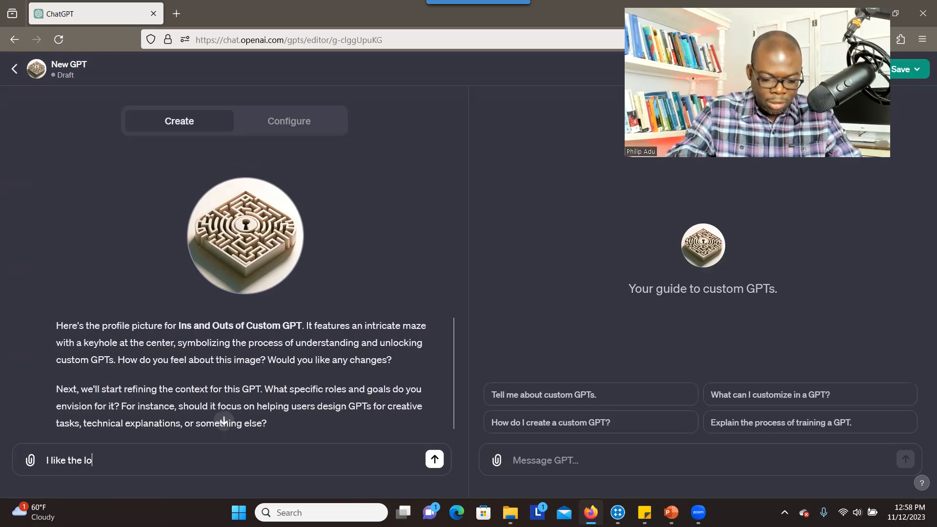
type("go! Thank you")
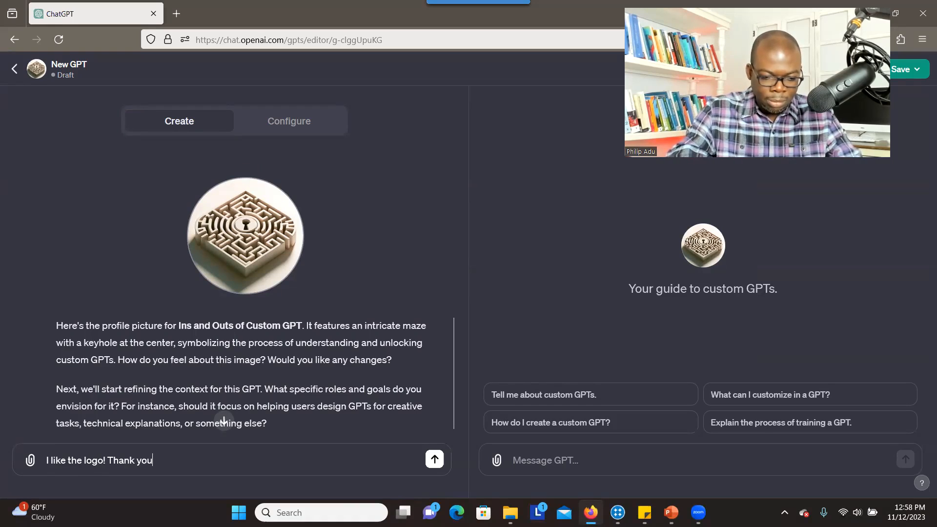
key("Return")
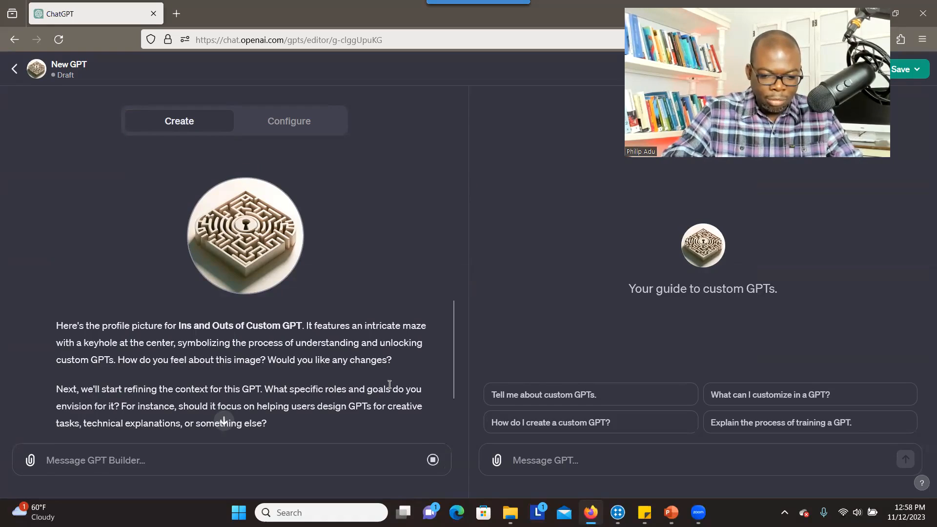
Step: Send "Problem: There is limited understanding of the function and use of custom GPT builder developed by OpenAI."
left_click_drag(454, 395, 454, 438)
left_click(278, 468)
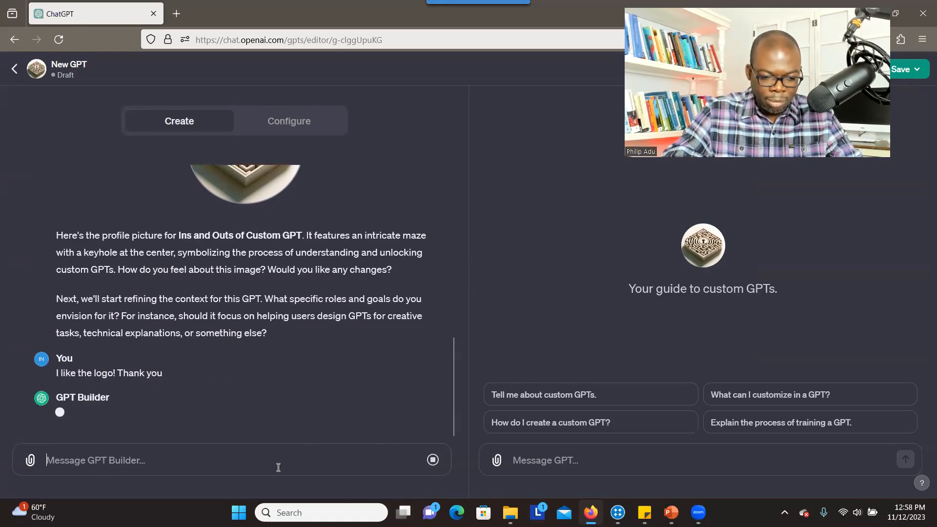
type("Problem: There is limited understanding of the function and use of custom GPT builder developed by OpenAI.")
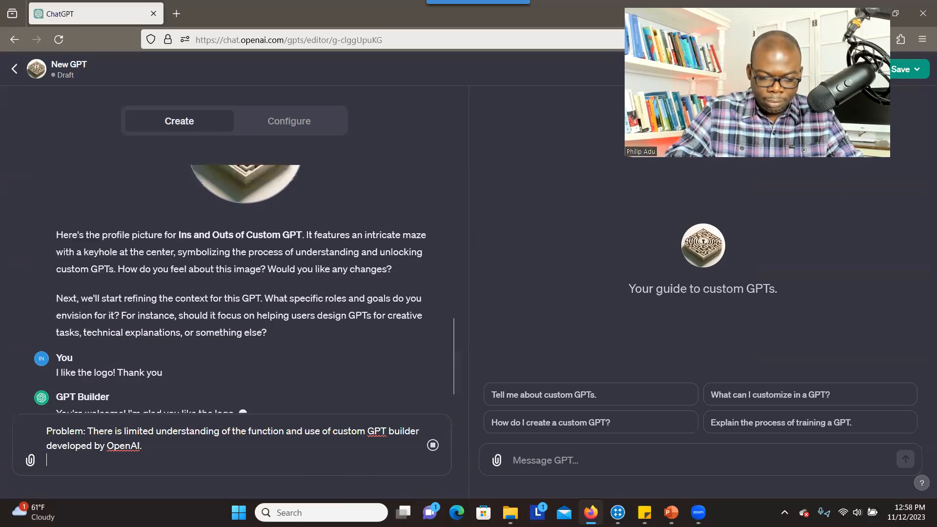
key("shift+Return")
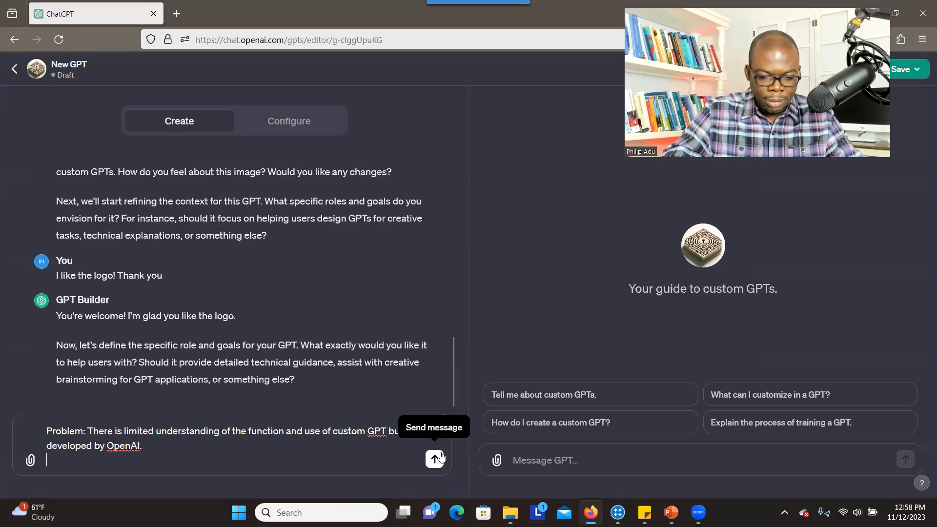
left_click(434, 459)
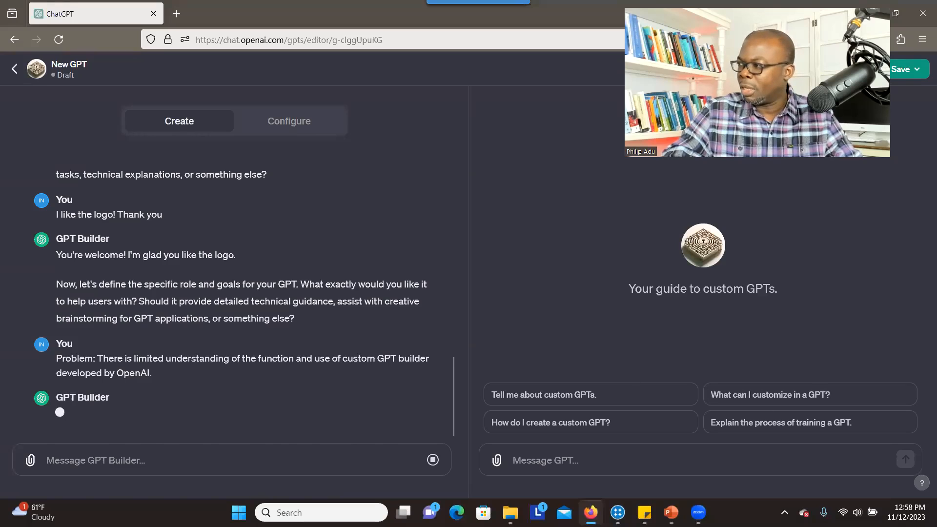
Step: Send the "Users:" statement naming researchers, practitioners, professors, students and teachers as the tool's users
type("Users: The users of this tool will be researchers, practitioners, professors and teachers.")
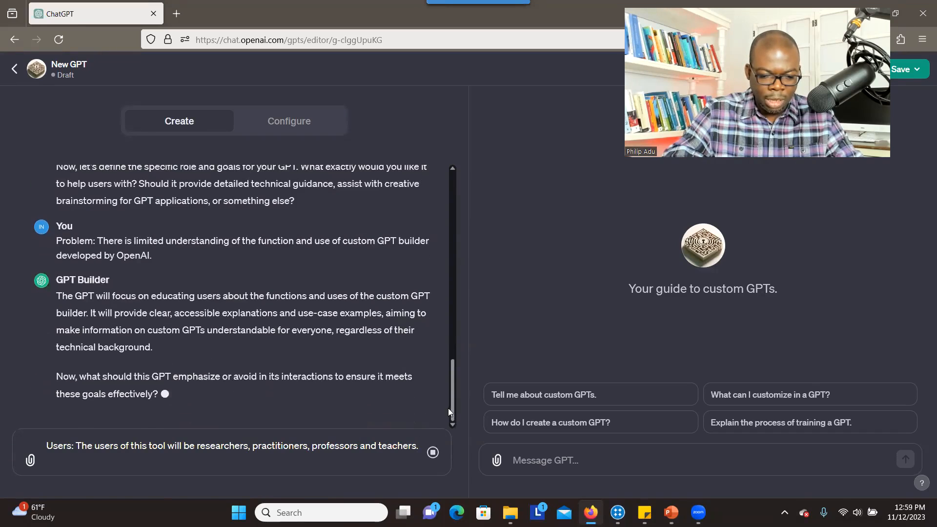
left_click(393, 445)
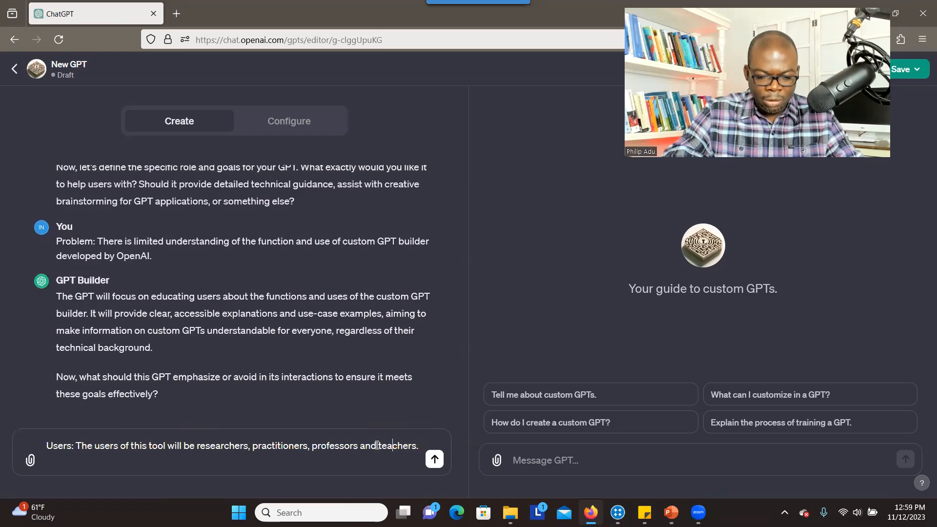
left_click(359, 445)
type(", students")
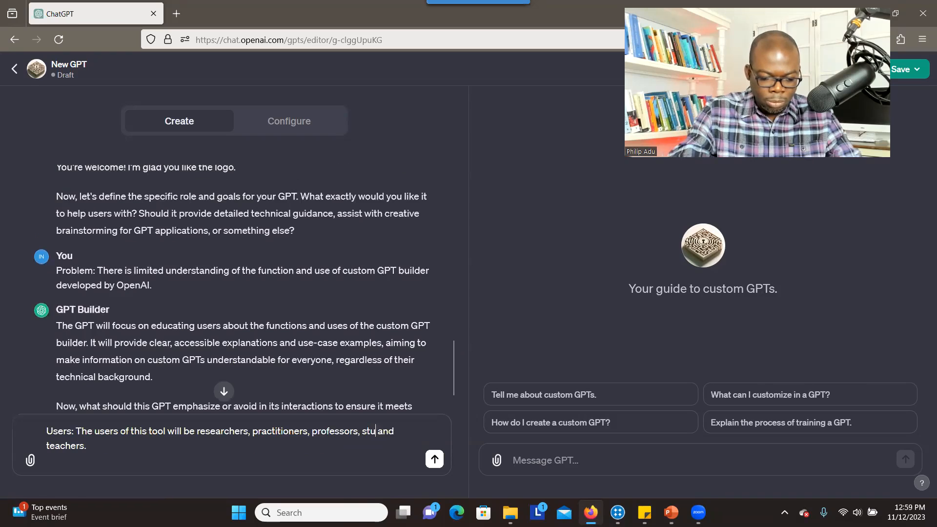
left_click(442, 463)
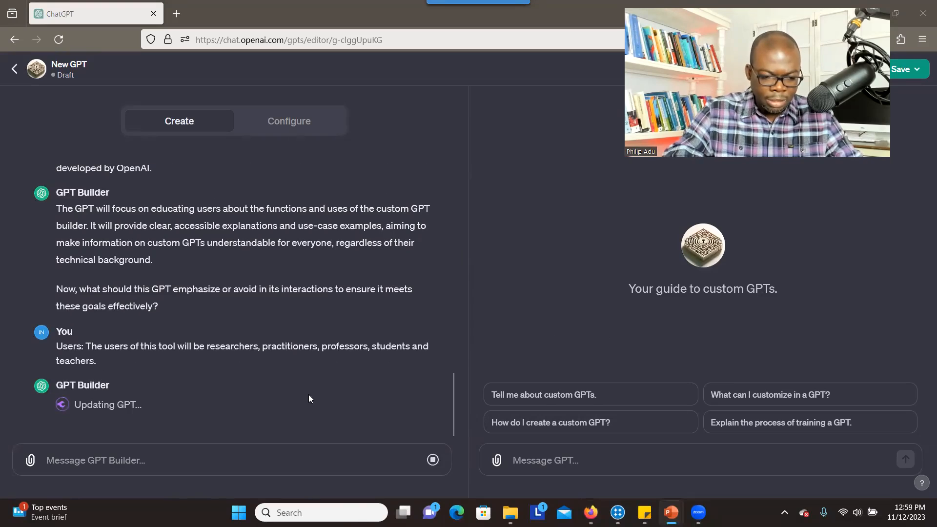
Step: Paste the copied instructions on the tool's interaction style and custom GPT building help, correcting the final "ask" to "asked"
left_click(275, 464)
key("ctrl+v")
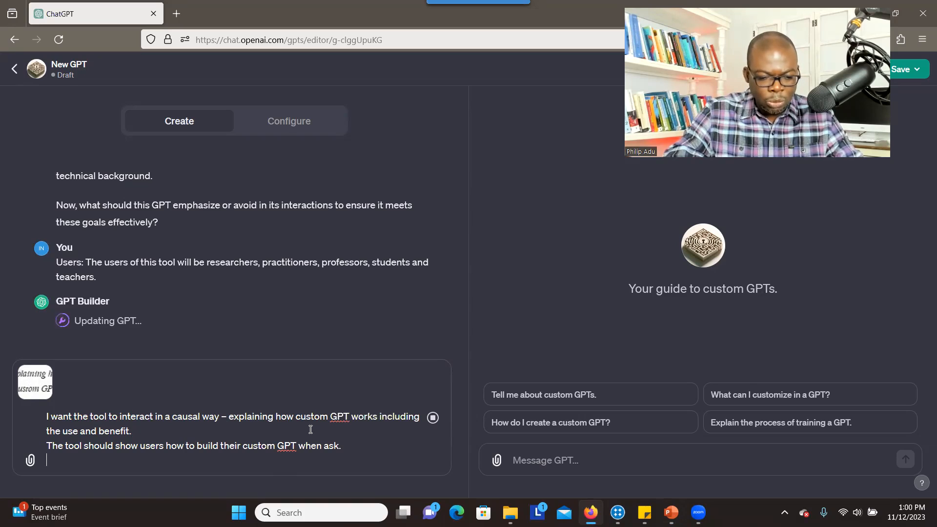
left_click(131, 431)
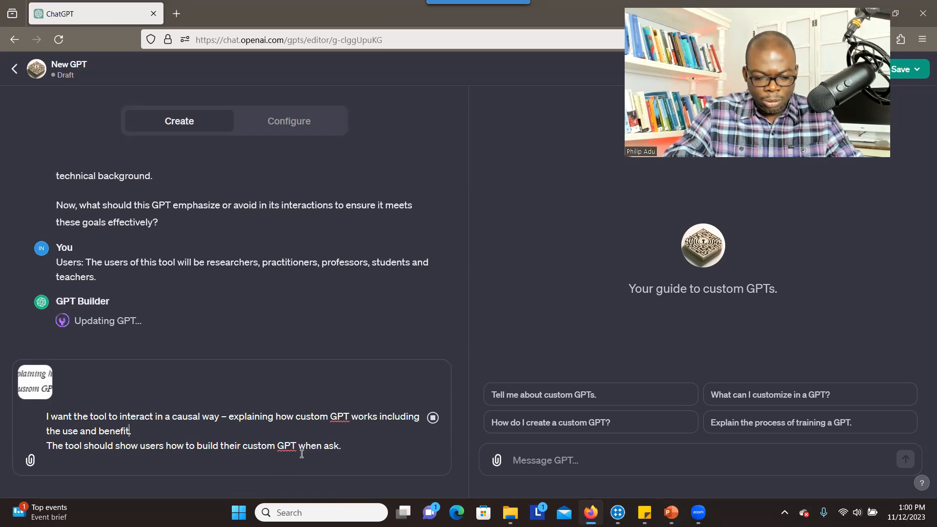
left_click(343, 446)
key("BackSpace")
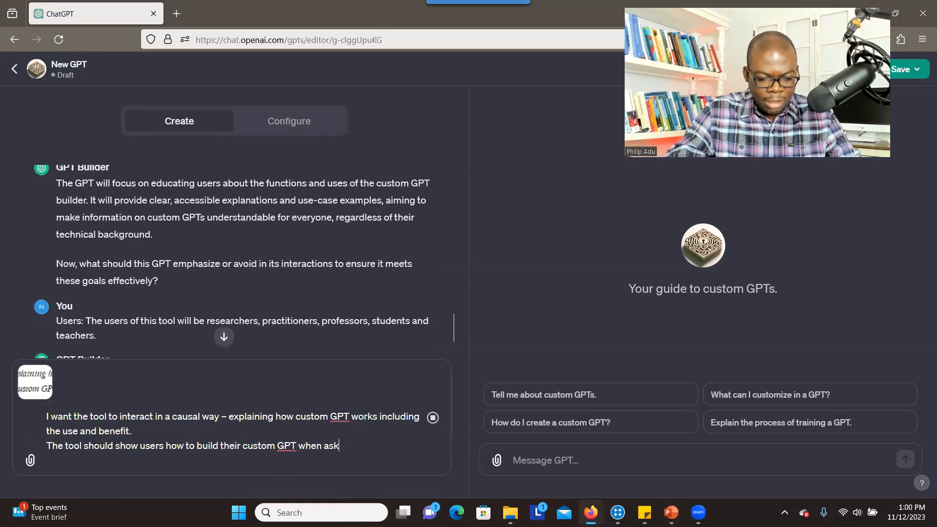
type("ed.")
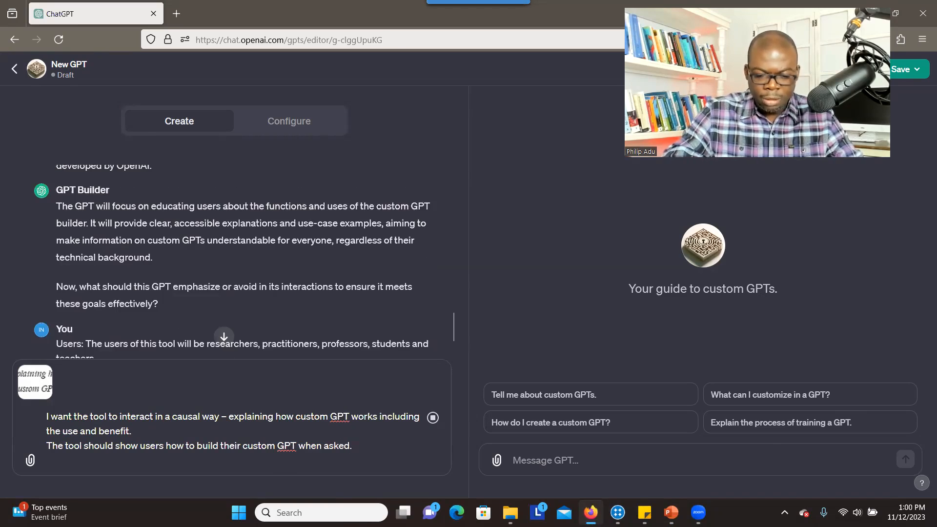
Step: Remove the image attached to the interaction-style message and send the message as text only
key("alt+Tab")
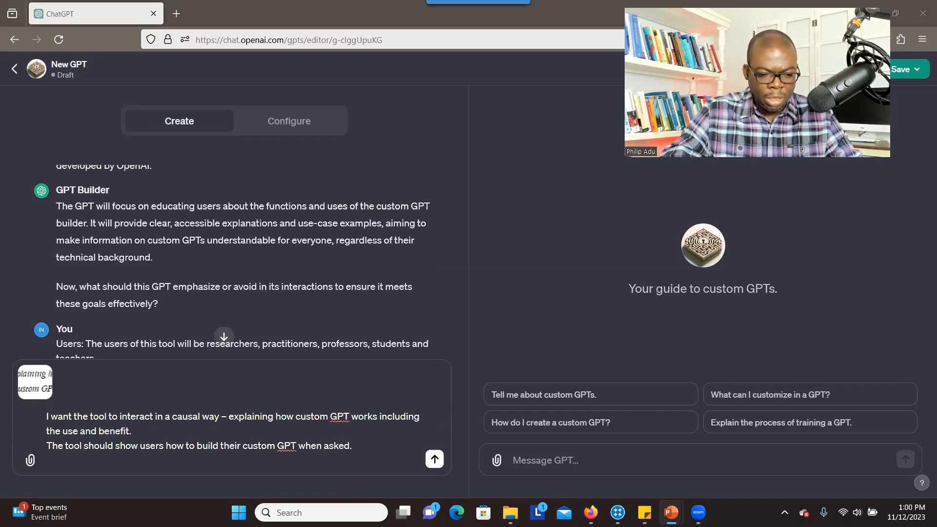
left_click(52, 366)
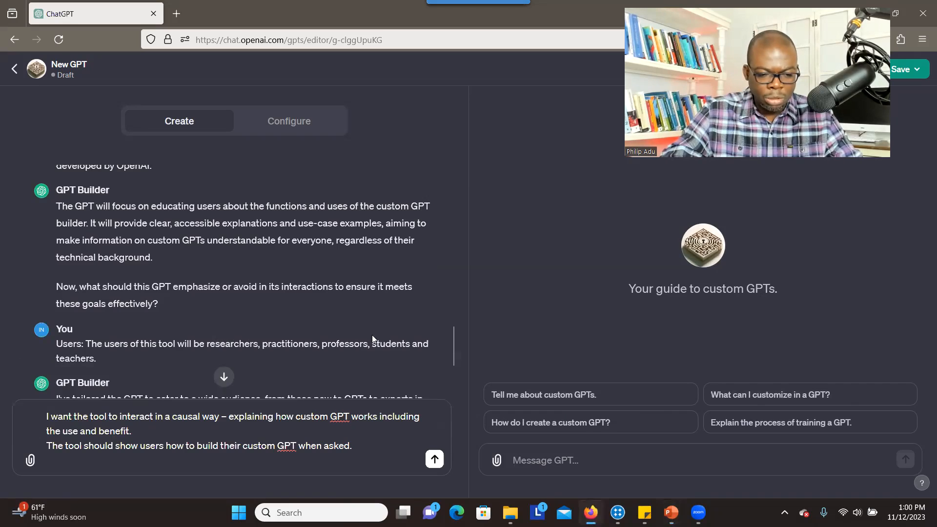
left_click(434, 460)
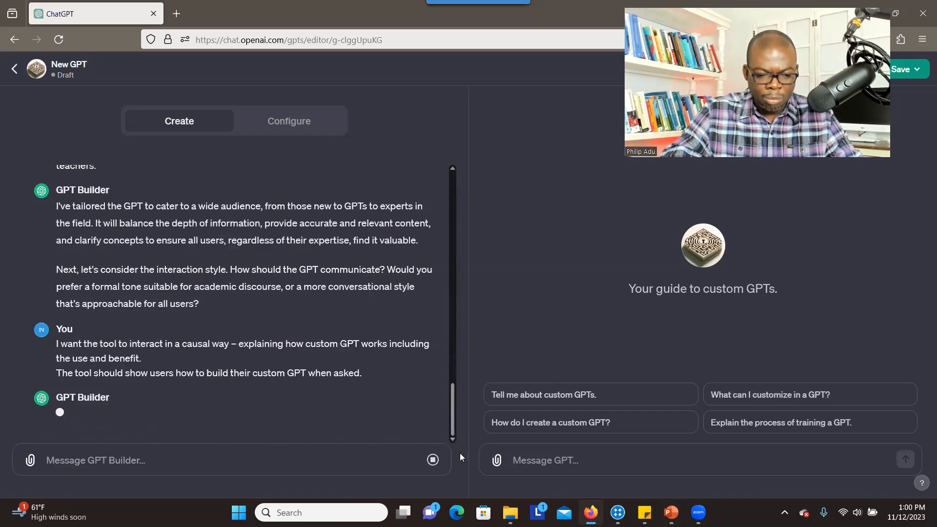
Step: Paste the copied requirement for concise, bulleted tool output for easy consumption into the message and remove its attached image
key("alt+Tab")
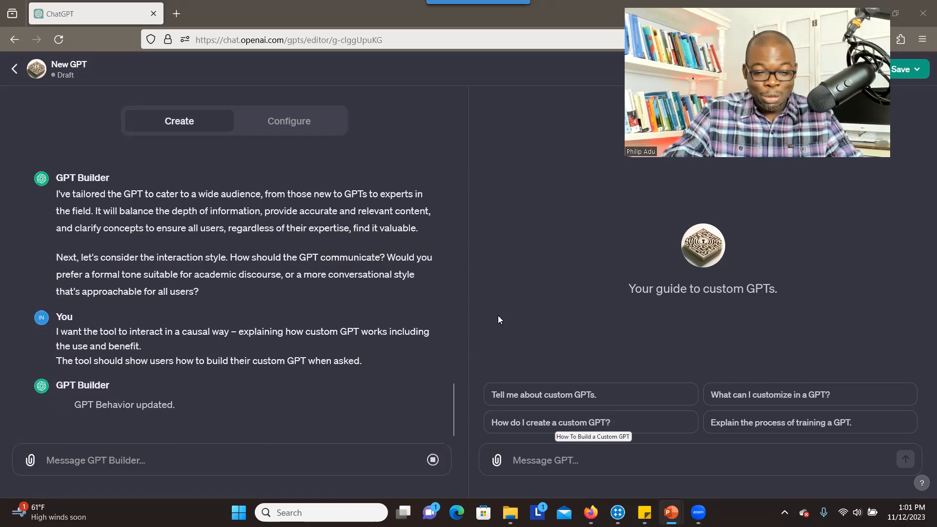
scroll(454, 401, "down", 2)
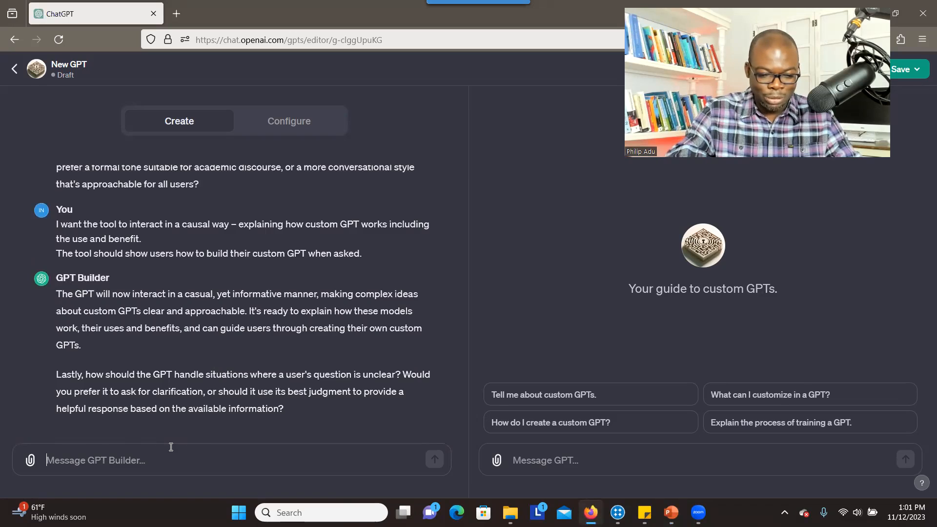
key("ctrl+v")
left_click(48, 383)
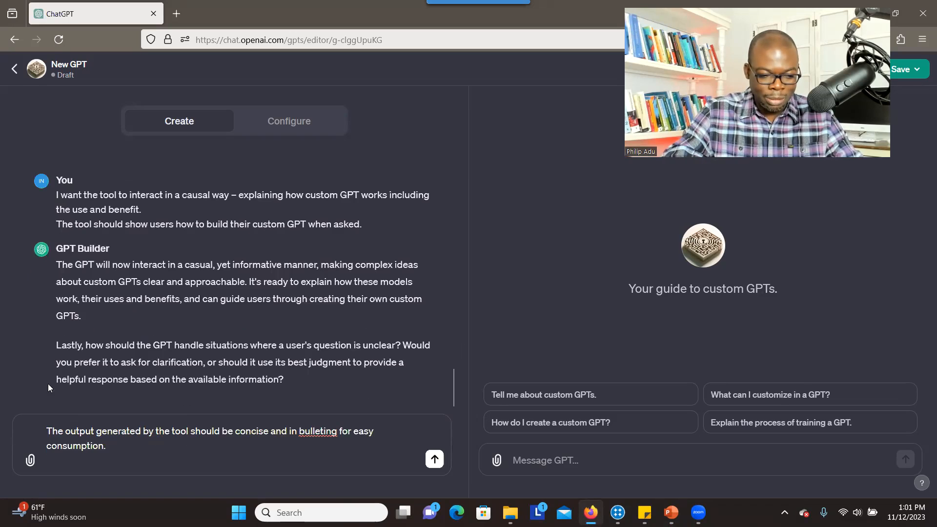
Step: Correct the misspelled "bulleting" to "bulletin" in the output-format message and send it to GPT Builder
right_click(317, 433)
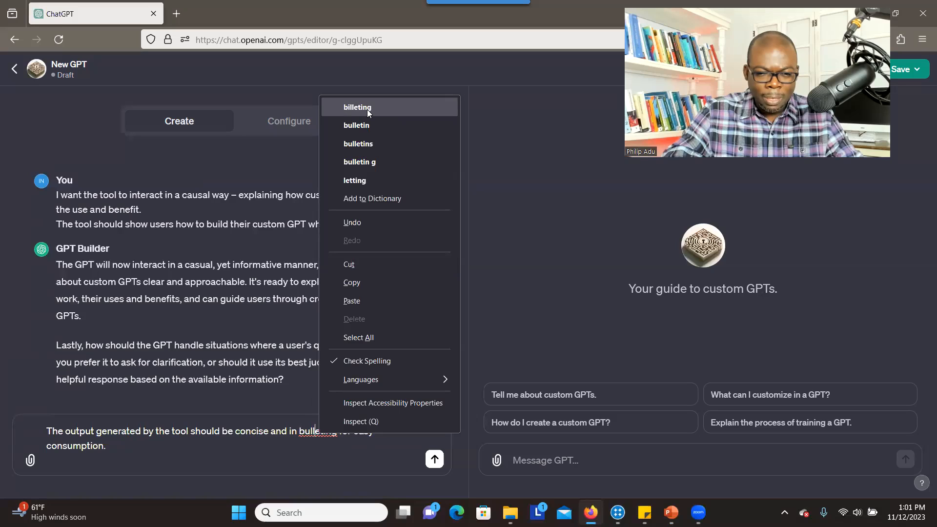
left_click(370, 125)
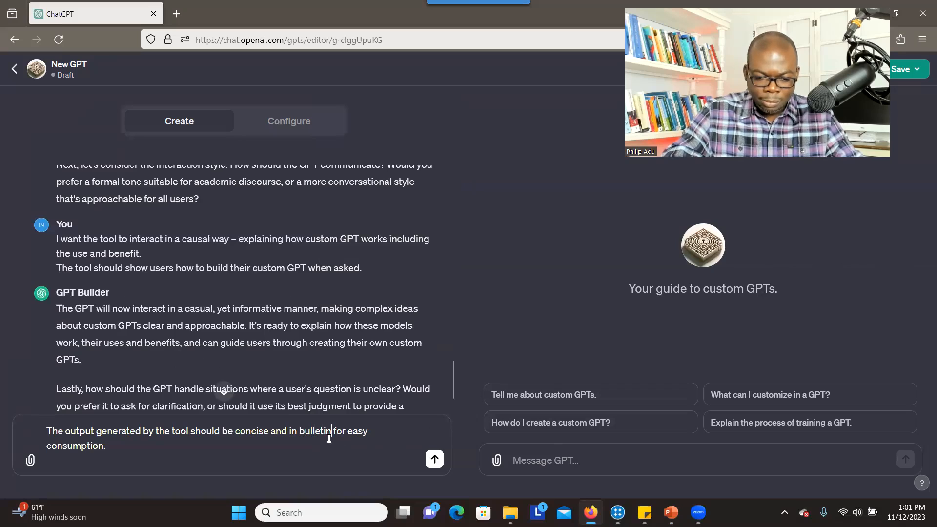
left_click_drag(331, 432, 299, 432)
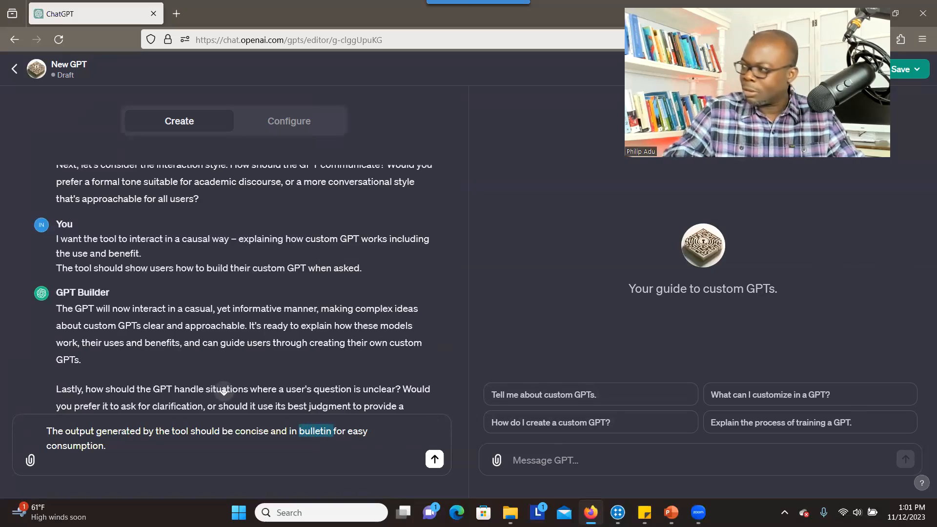
key("alt+Tab")
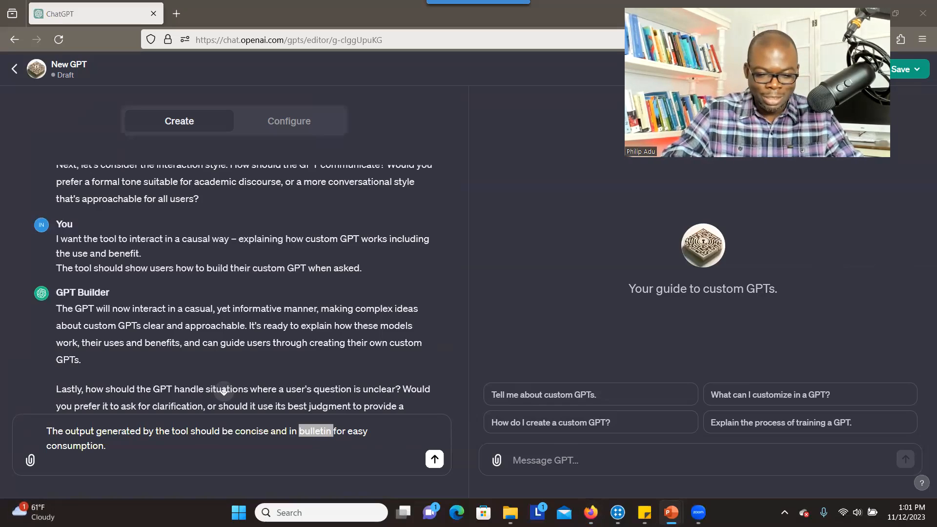
left_click(434, 459)
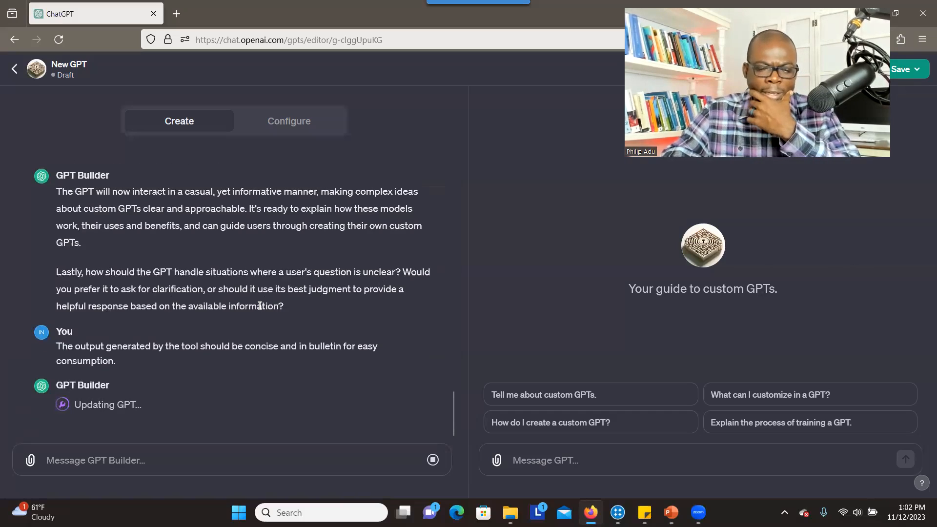
Step: Answer the unclear-question prompt by pasting and sending "use its best judgment to provide a helpful response based on the available information", without the stray leading letter
left_click(130, 461)
key("ctrl+v")
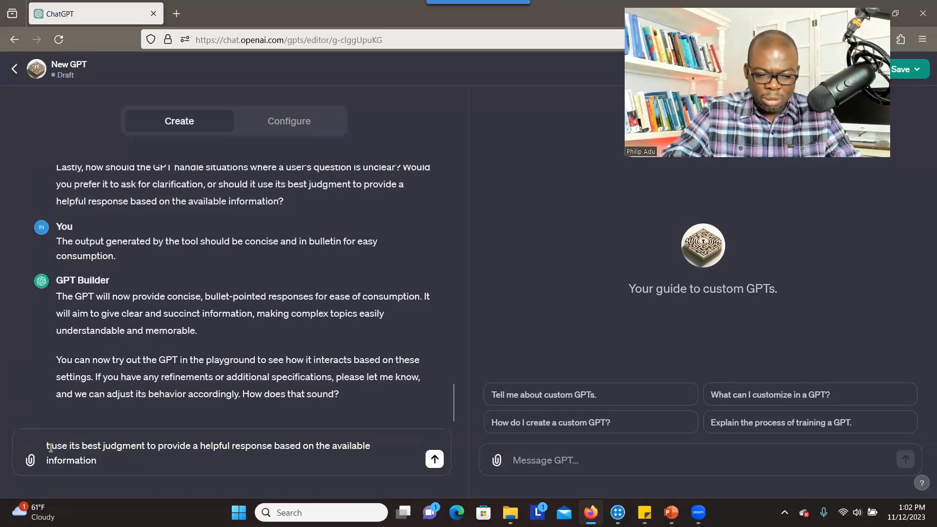
key("BackSpace")
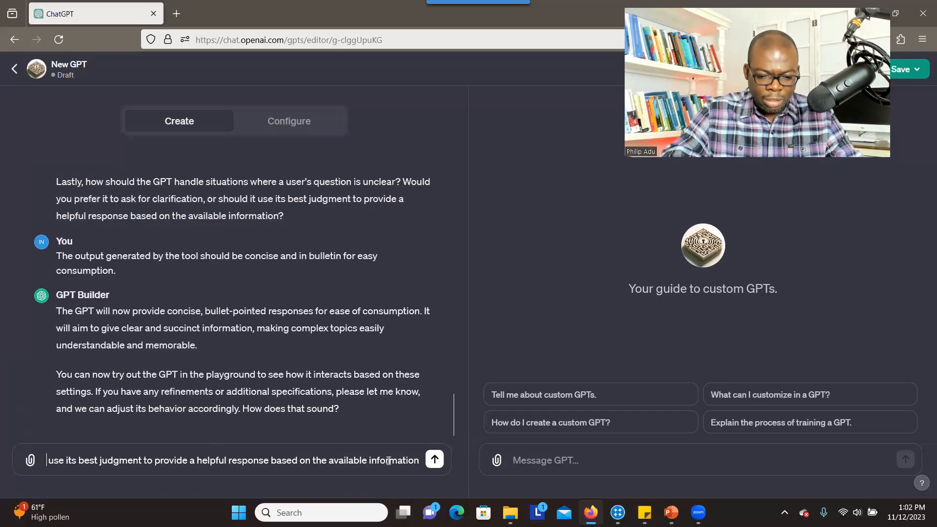
left_click(432, 461)
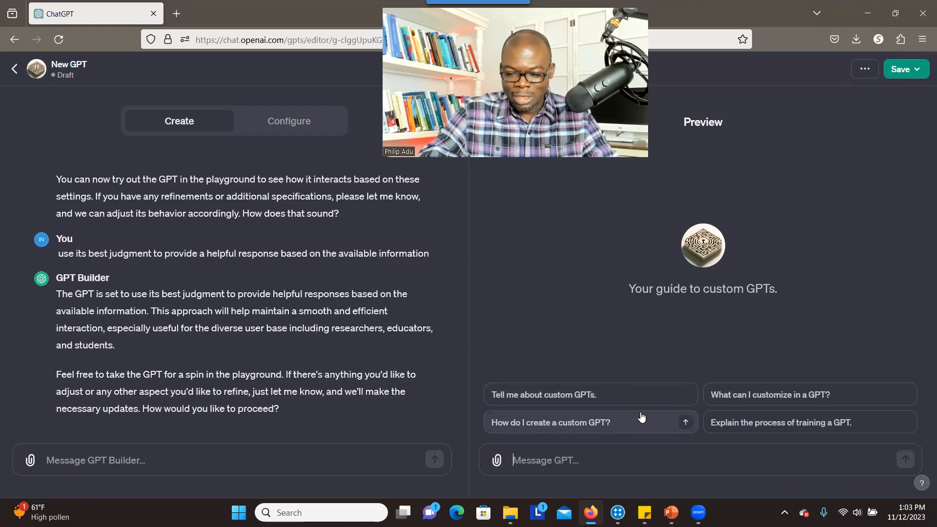
Step: Test the GPT preview with the suggested "Tell me about custom GPTs." and the question "What are the benefits of using Custom GPT?"
left_click(599, 399)
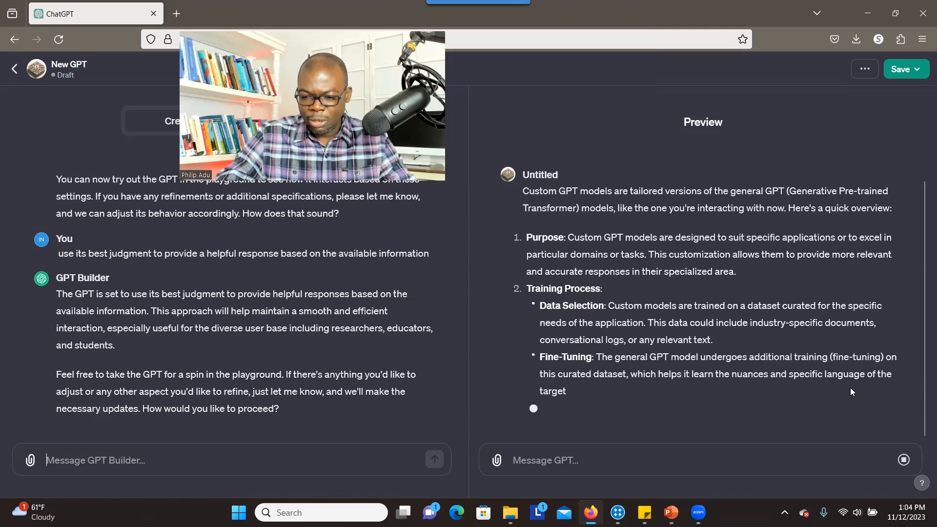
left_click(632, 468)
type("Wha")
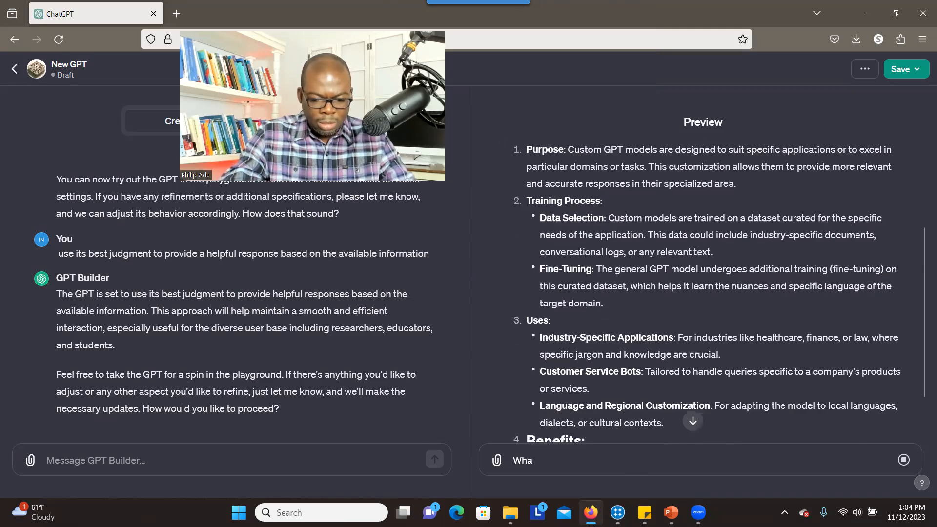
type("t are the be")
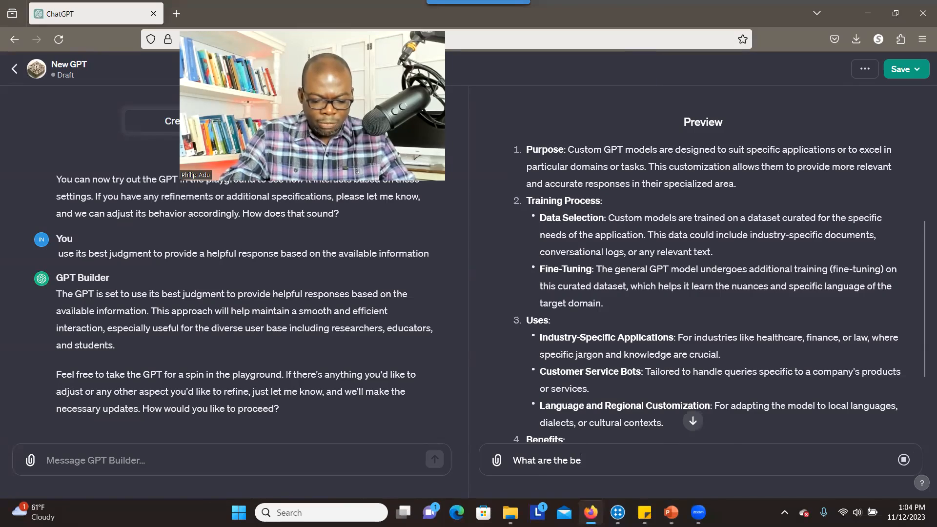
type("nefits of using Custo")
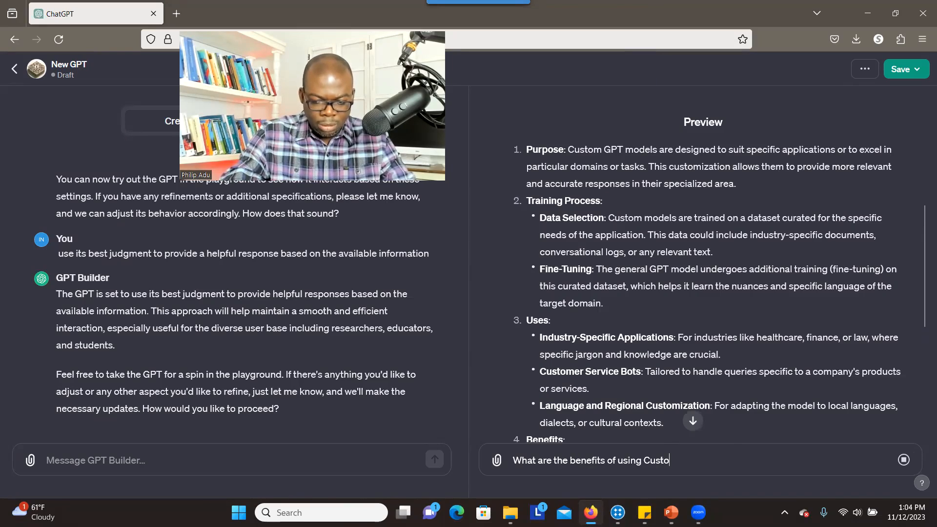
type("m GPT?")
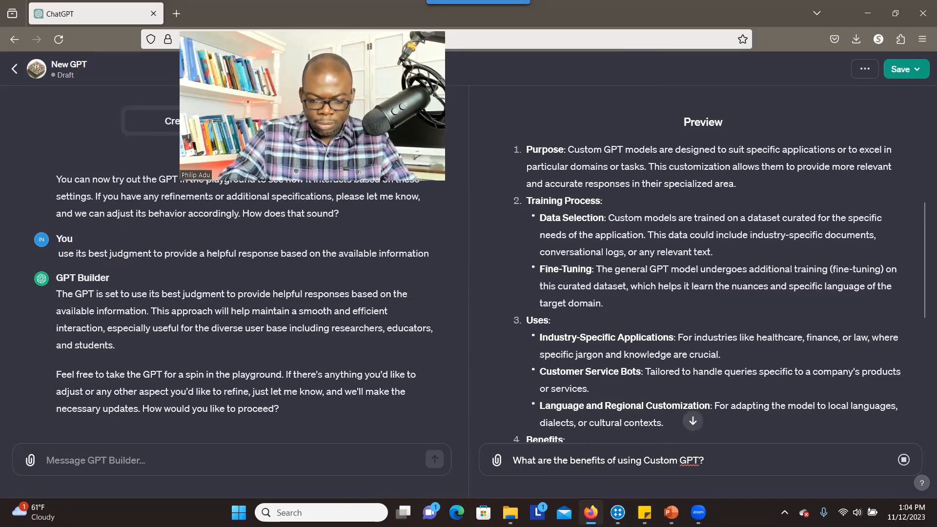
key("shift+Return")
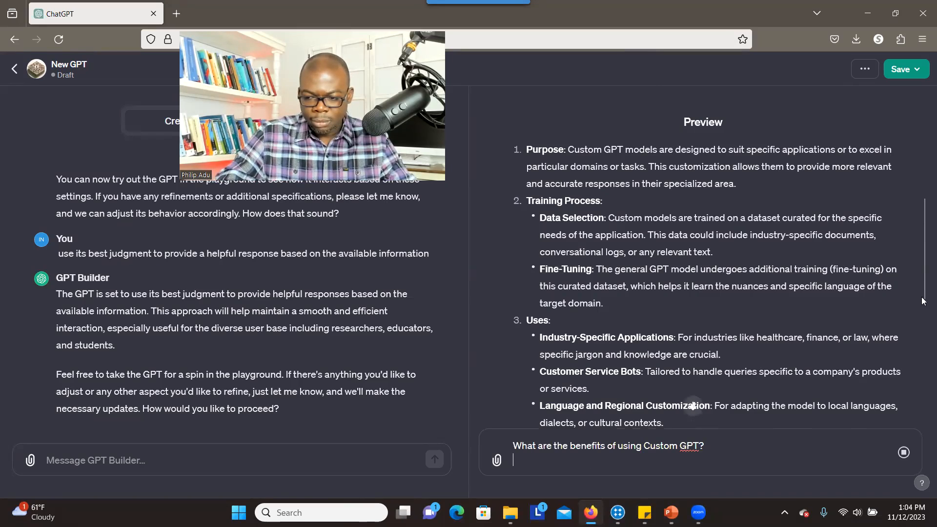
left_click_drag(924, 288, 923, 435)
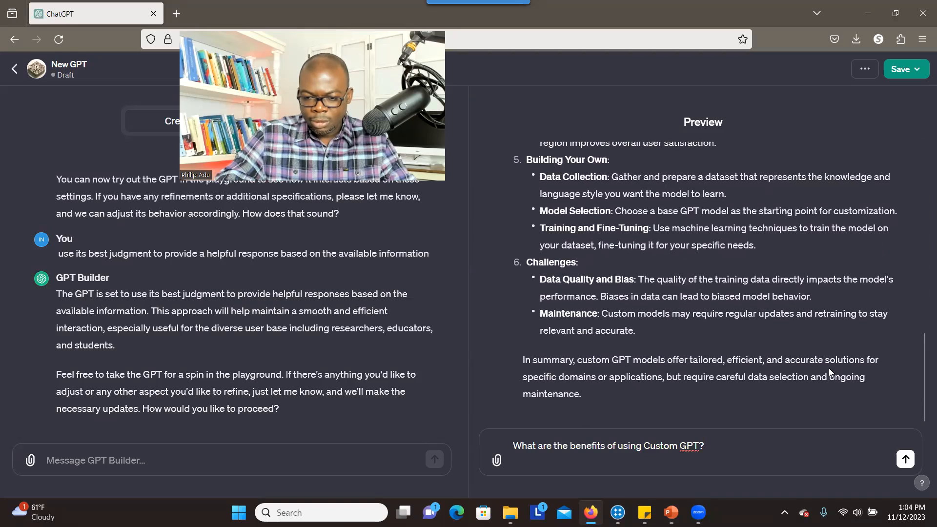
left_click(904, 460)
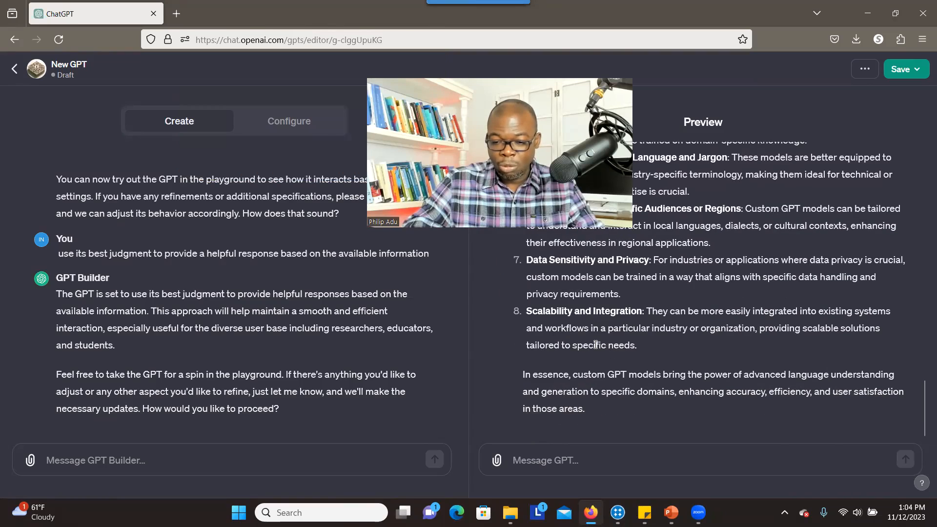
Step: Send GPT Builder the request "Can you make your responses concise?"
left_click(227, 453)
type("Can you make yo")
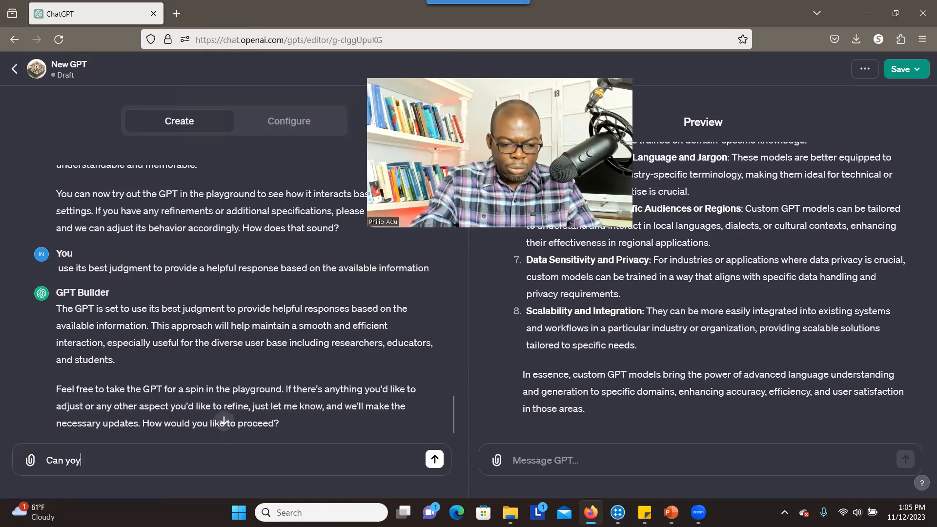
type("ur responses concise?")
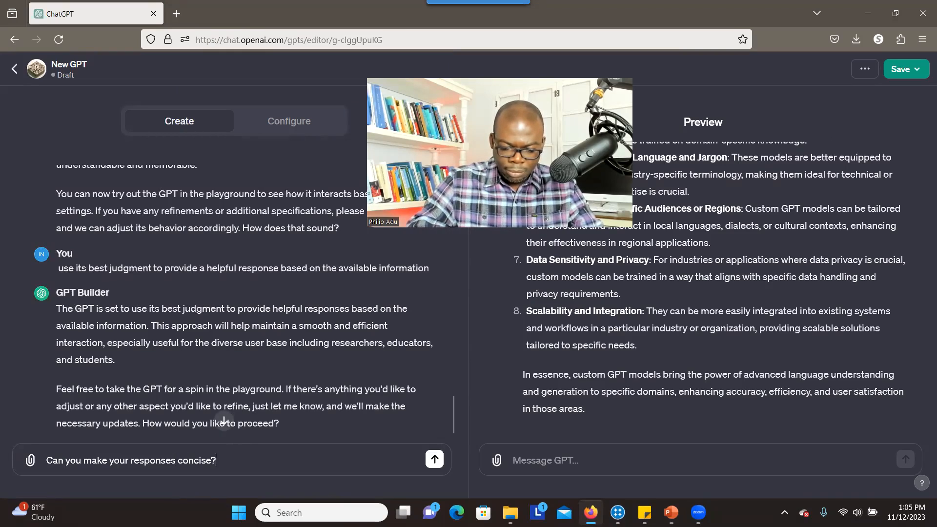
key("Return")
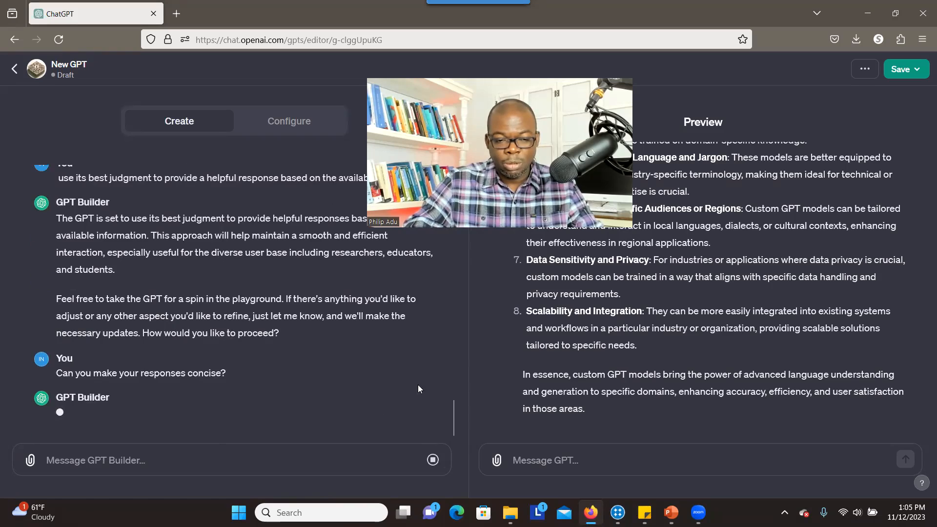
Step: Send GPT Builder the follow-up "And it should be straight to the point and should be conversational in nature."
type("And it ")
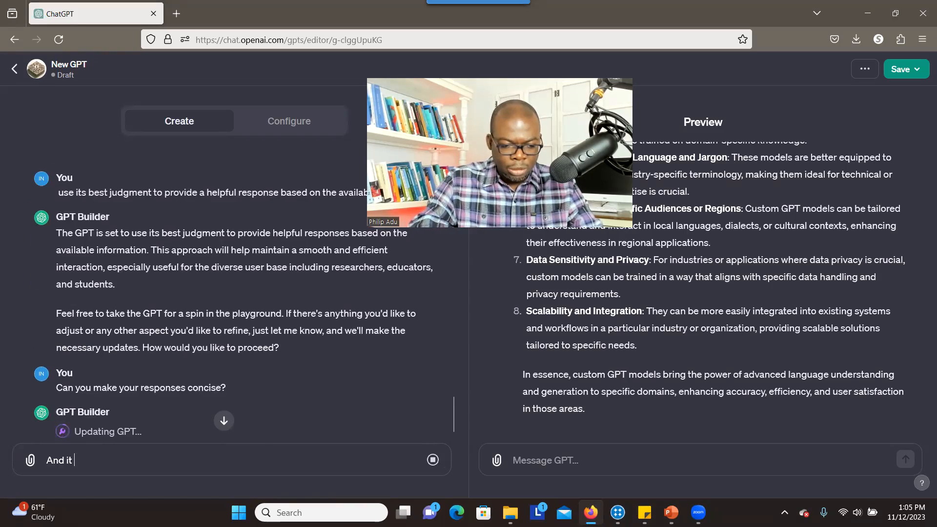
type("should be ")
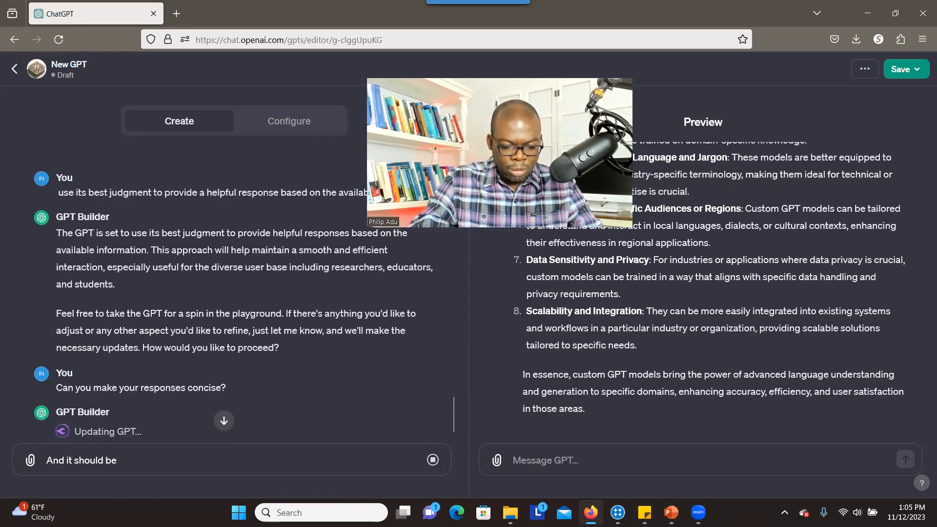
type("straight to the point and should be con")
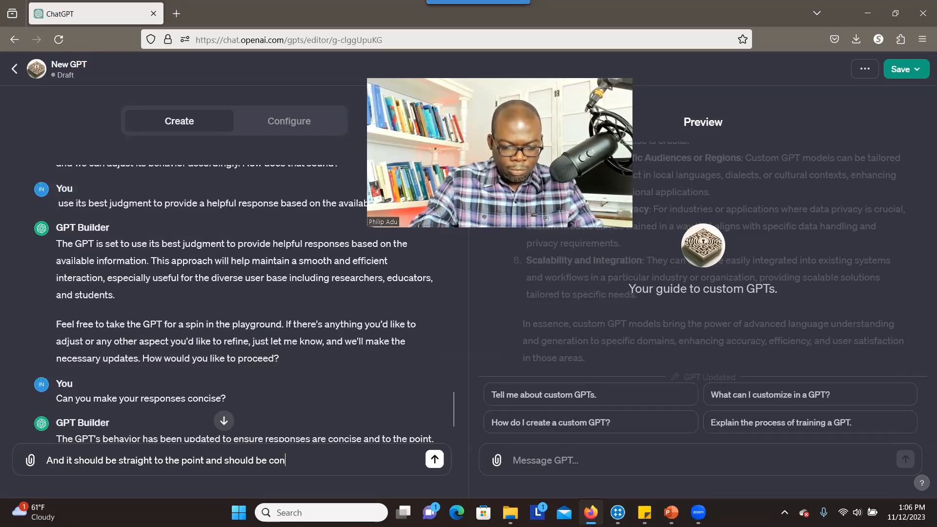
type("versational in nat")
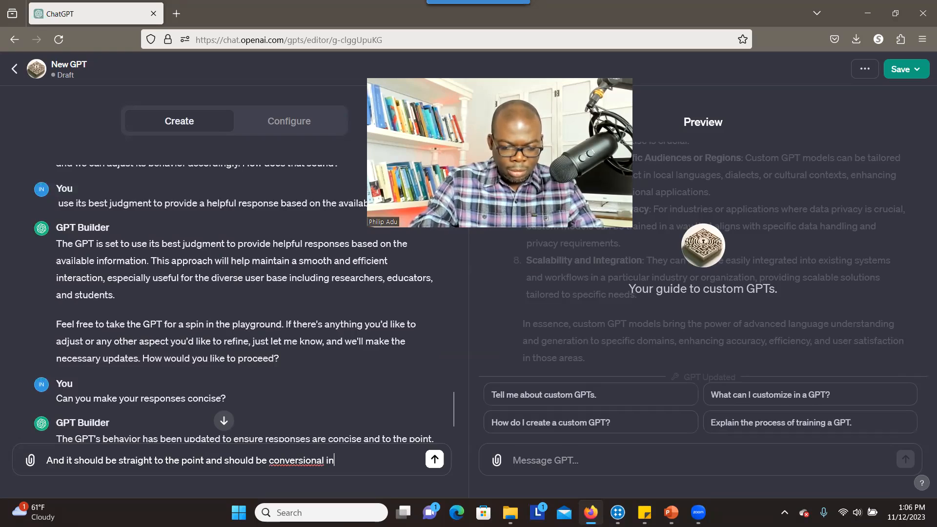
type("u")
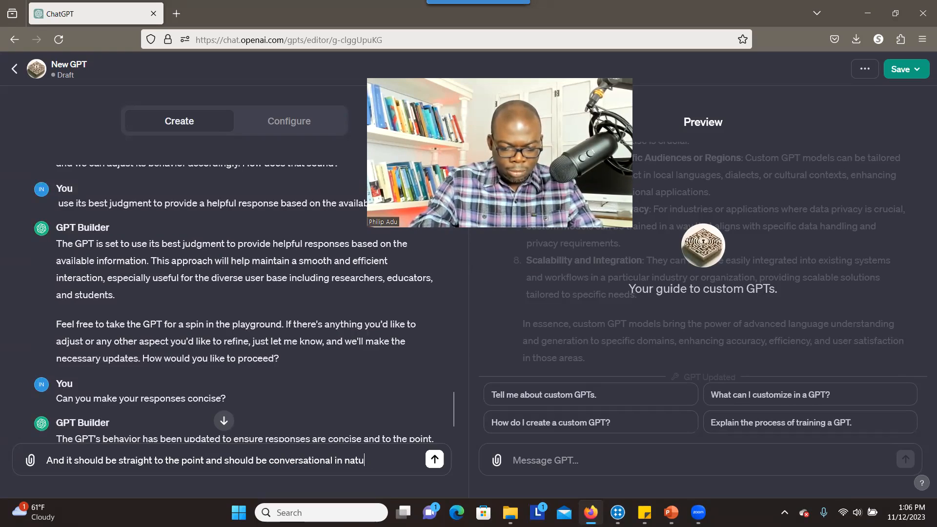
type("treure.")
key("Return")
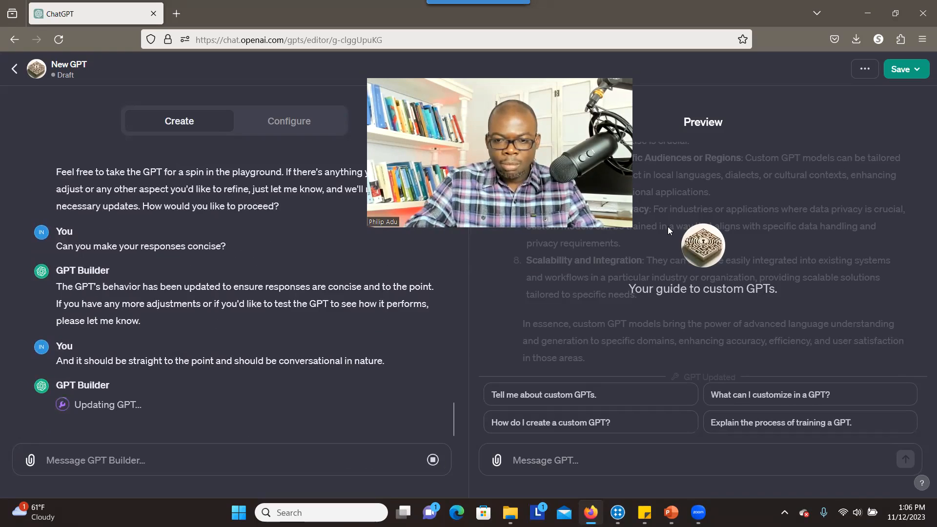
Step: Ask GPT Builder to label the tool "Ins and Outs of Custom GPT" using the copied name, removing the attached image before sending
left_click_drag(499, 65, 428, 2)
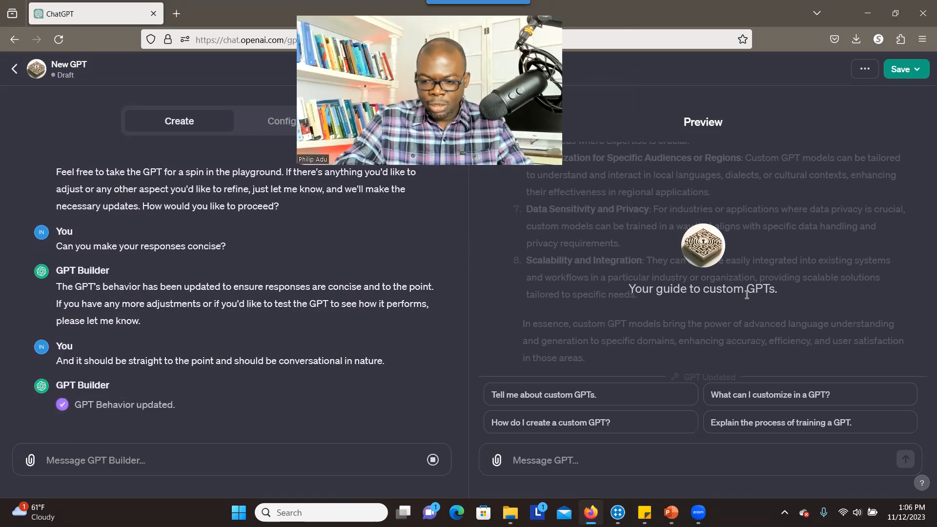
left_click(230, 458)
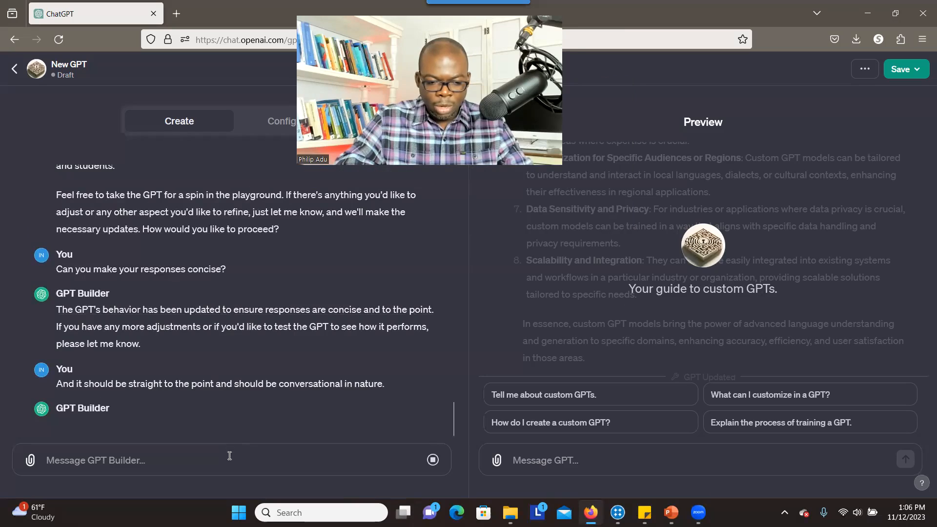
type("Can you label this tool")
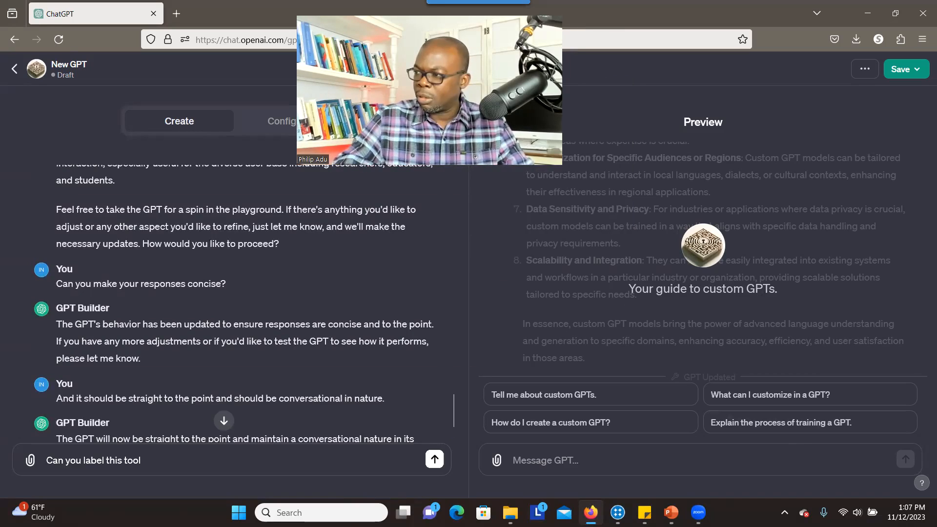
key("alt+Tab")
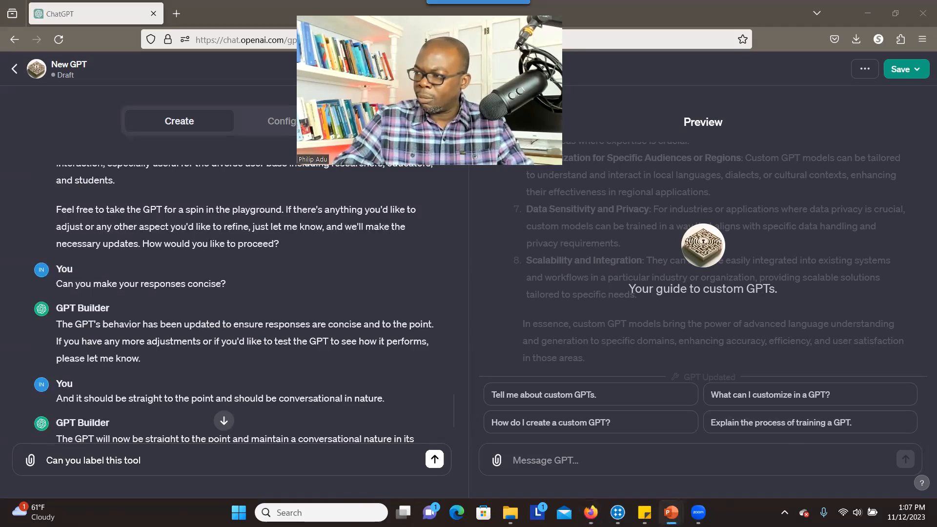
key("alt+Tab")
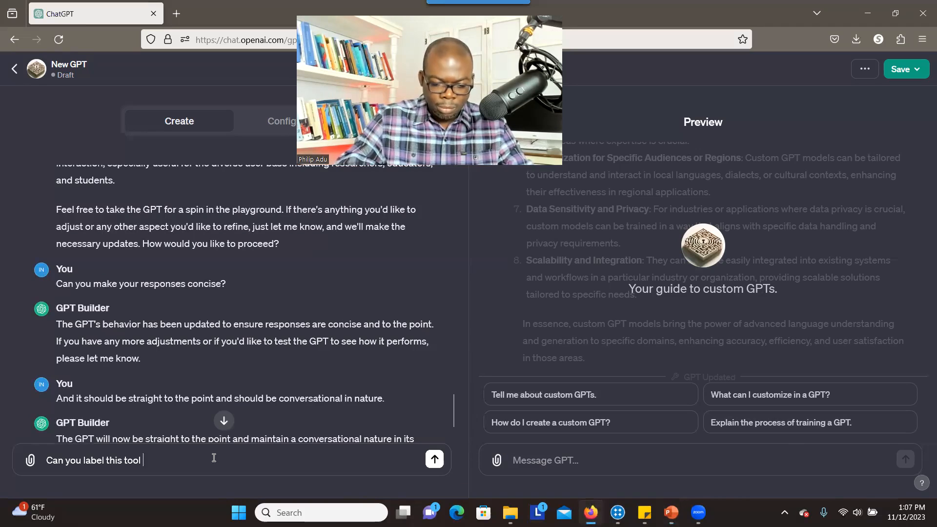
type("\"")
key("ctrl+v")
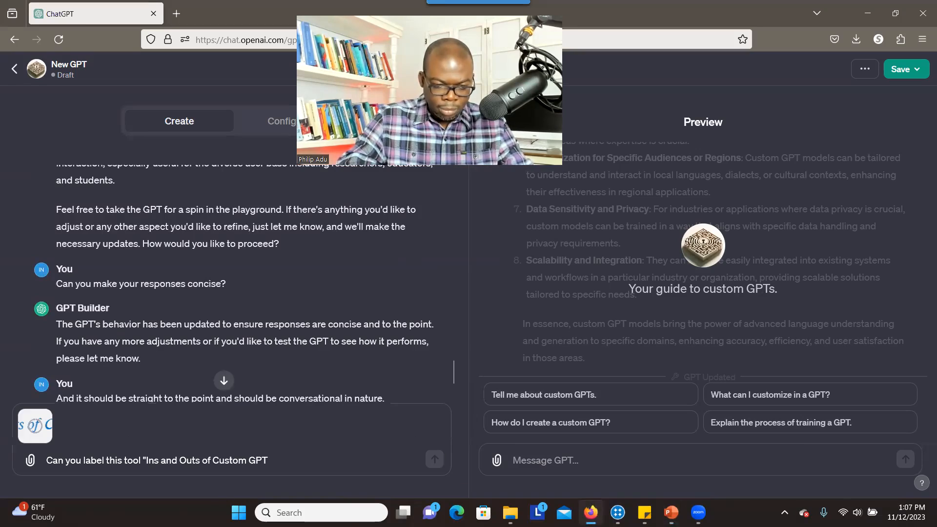
type("\"")
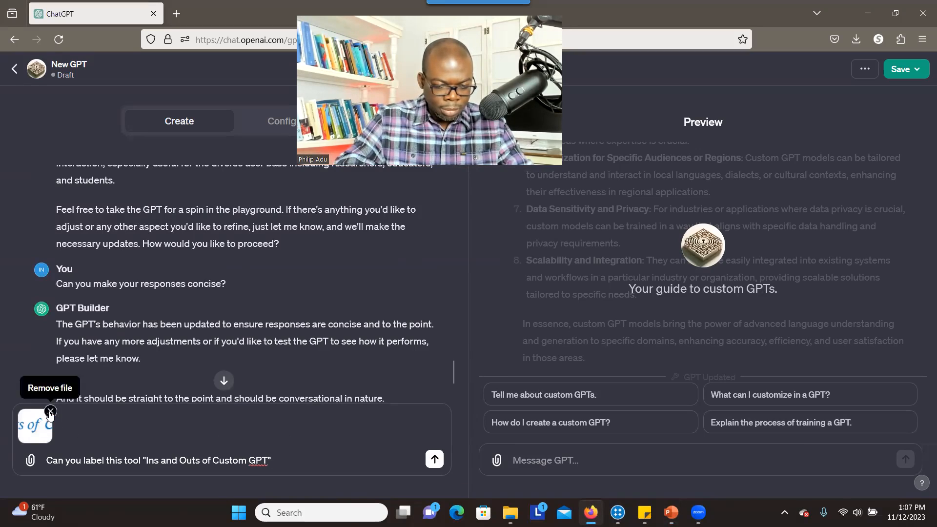
left_click(47, 414)
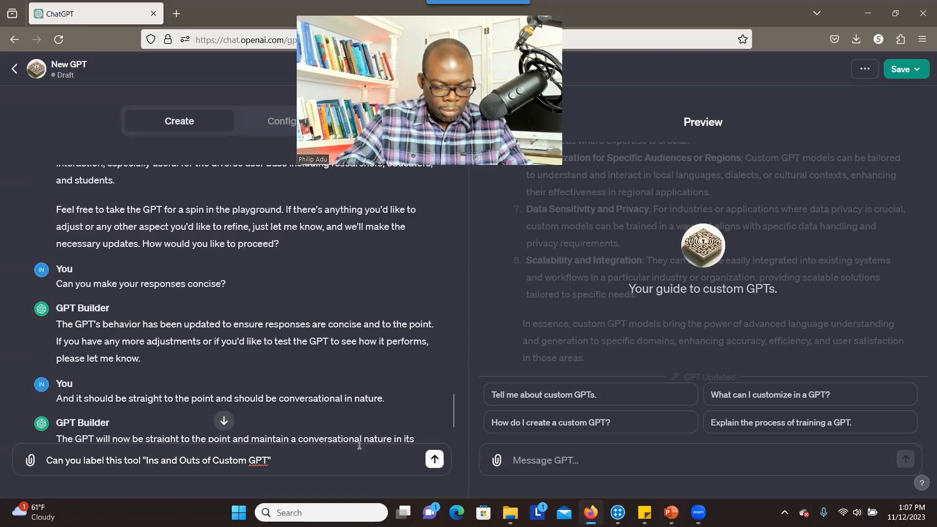
left_click(435, 460)
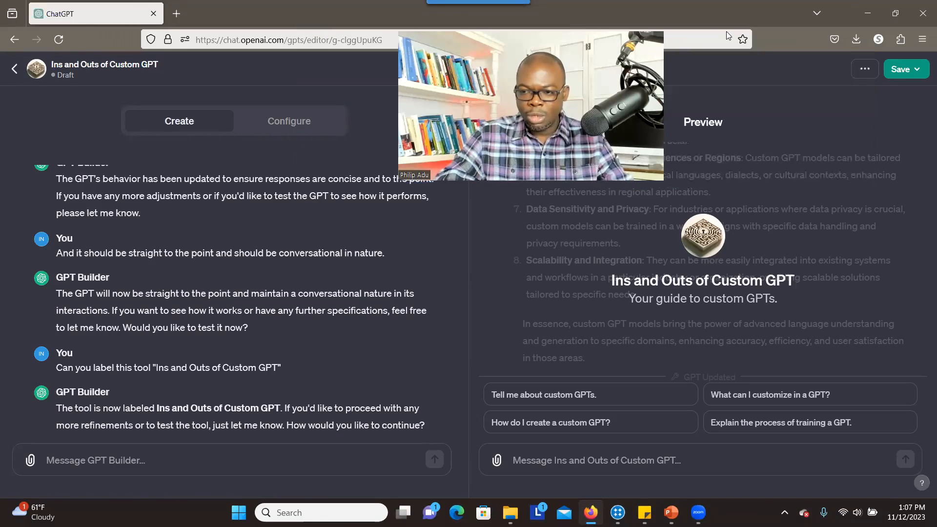
Step: Publish the GPT with its access limited to Only me
left_click(904, 70)
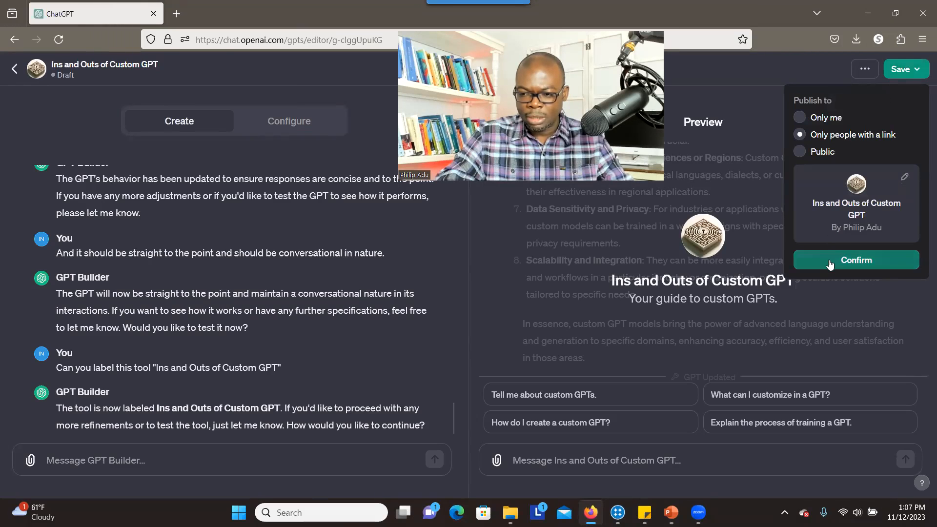
left_click(799, 119)
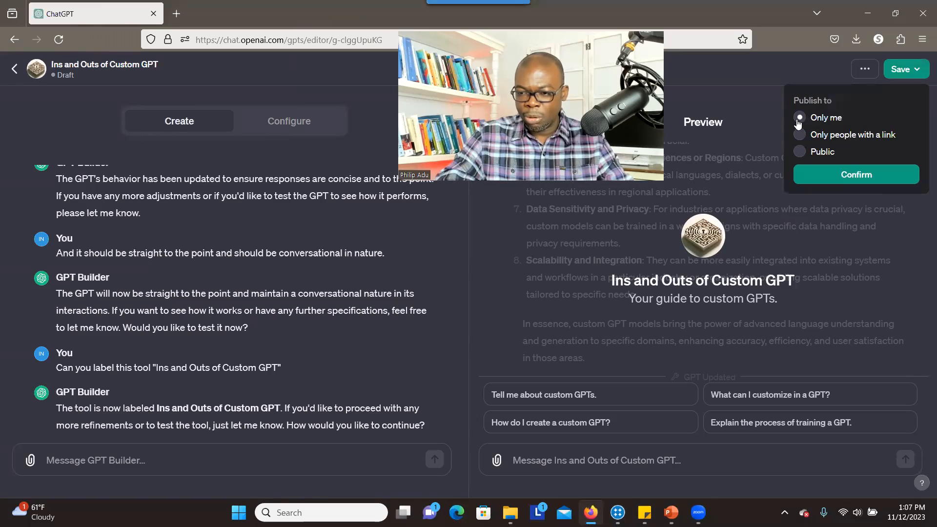
left_click(832, 174)
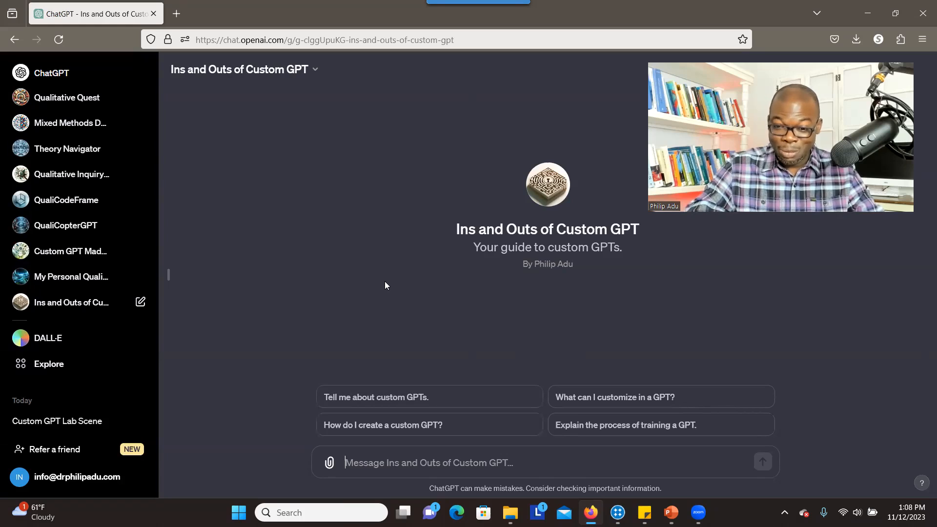
Step: Reopen the published GPT for editing and review its configured name, description, instructions and conversation starters
left_click(315, 70)
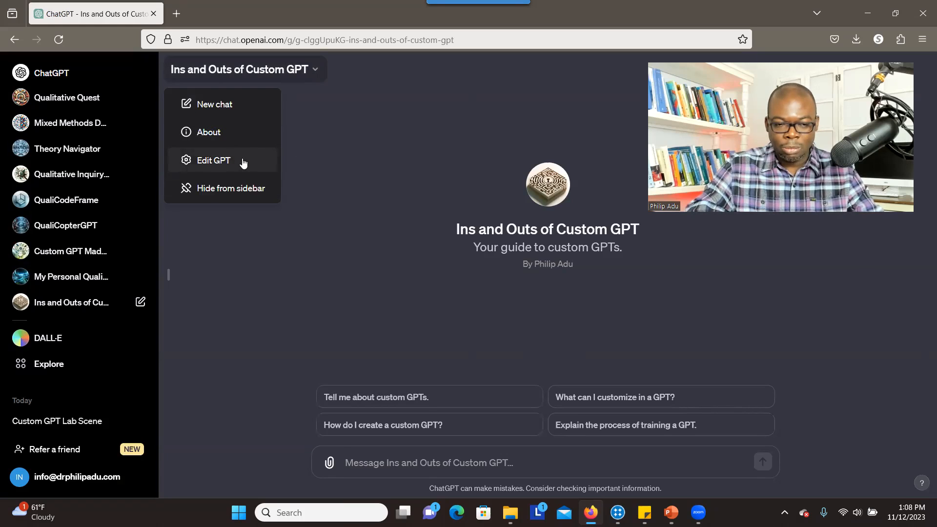
double_click(316, 70)
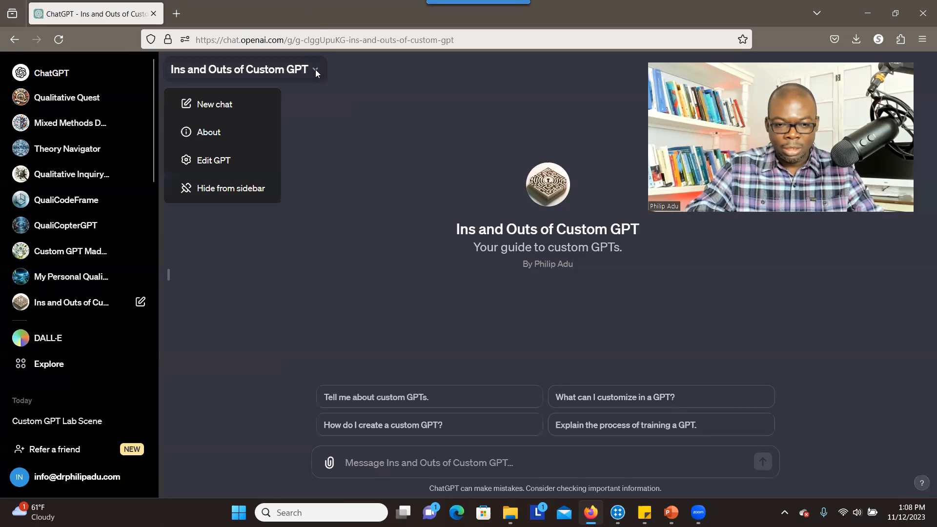
left_click(248, 156)
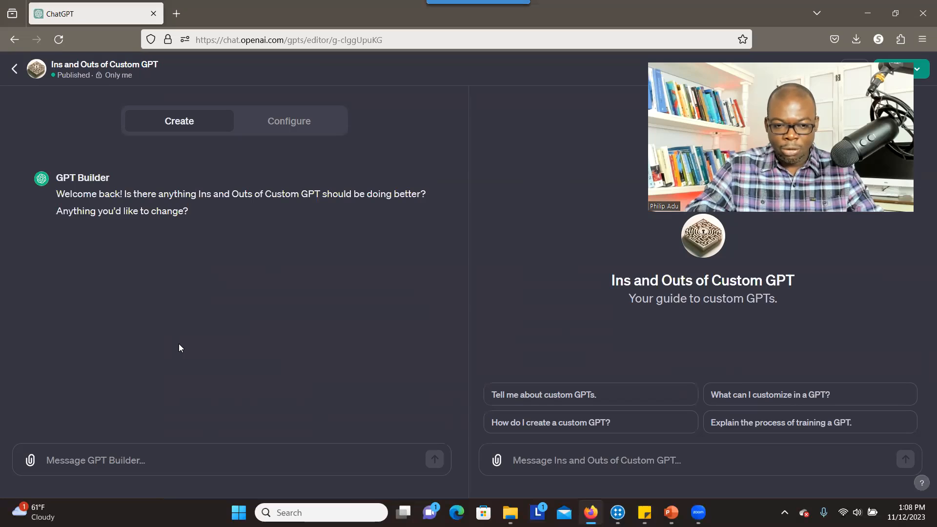
left_click(279, 126)
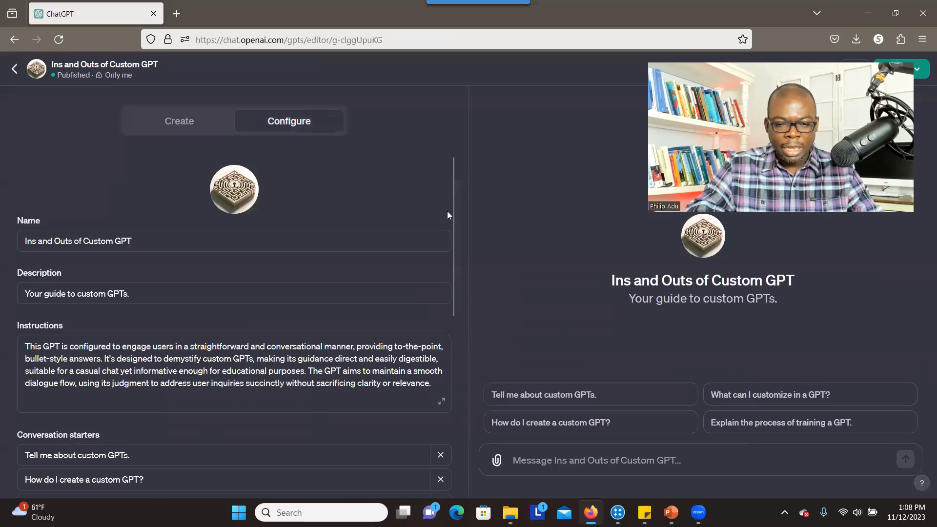
left_click_drag(450, 210, 450, 249)
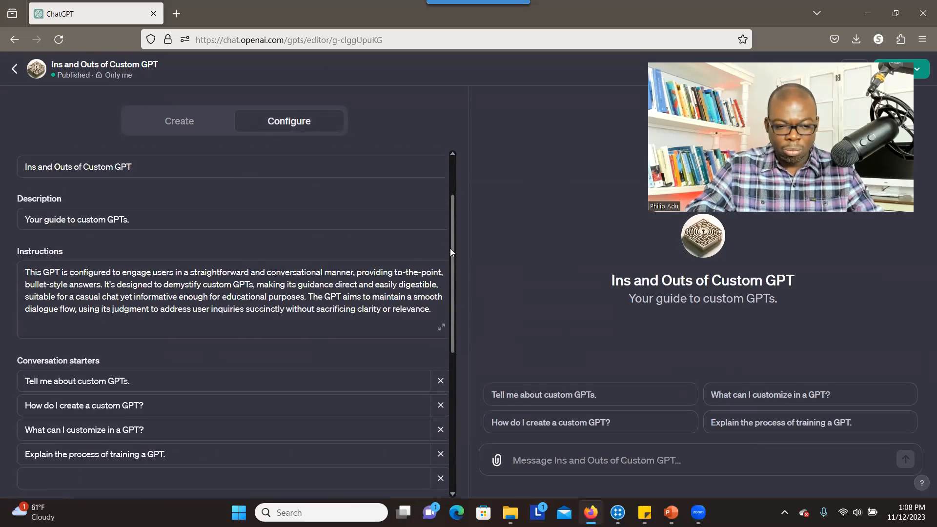
scroll(197, 267, "up", 2)
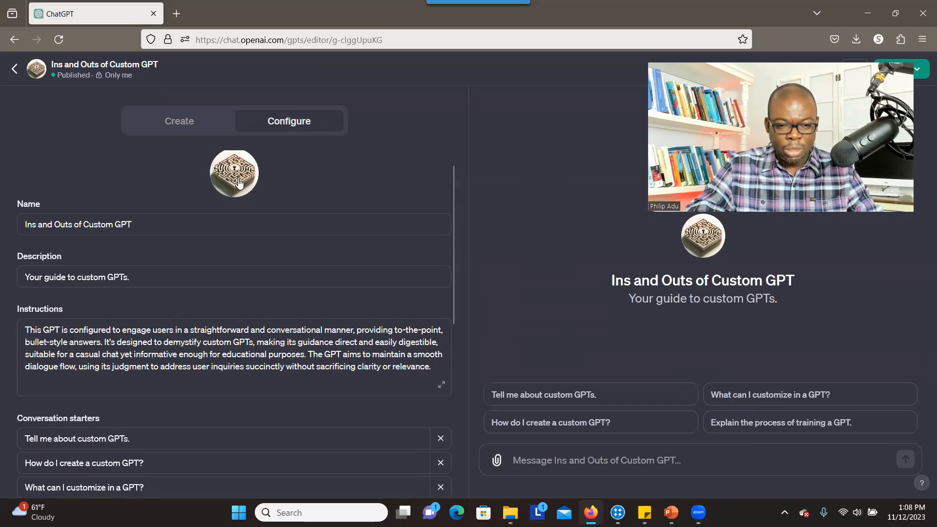
left_click(145, 277)
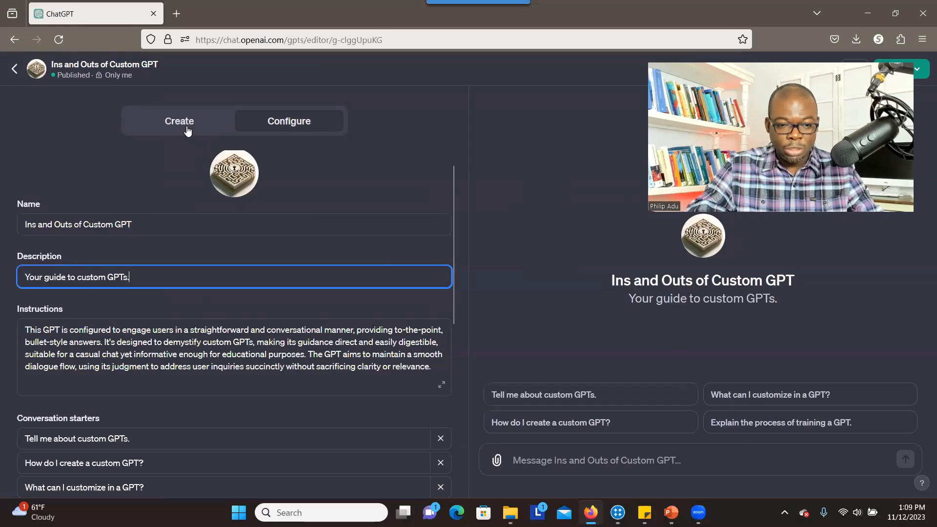
Step: Send GPT Builder the request "Can you change the picture to a new one?"
left_click(186, 129)
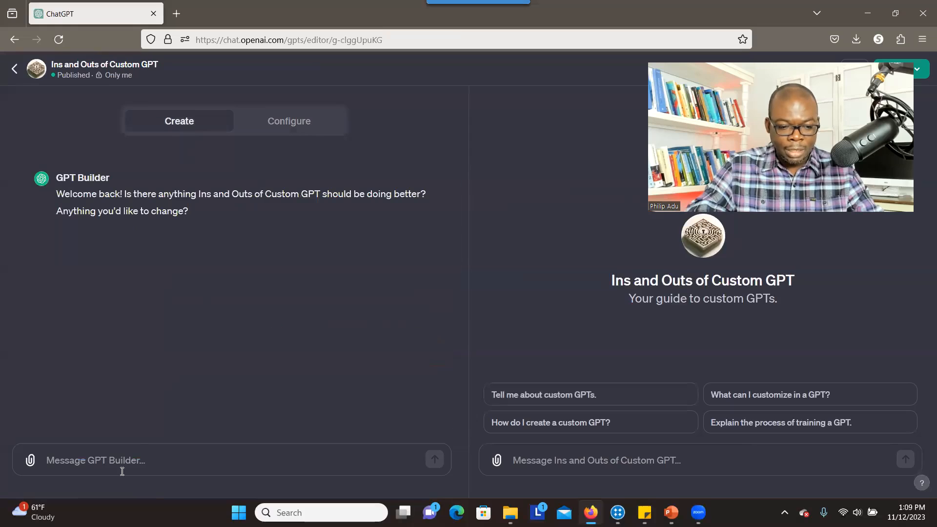
left_click(100, 463)
type("Can you ")
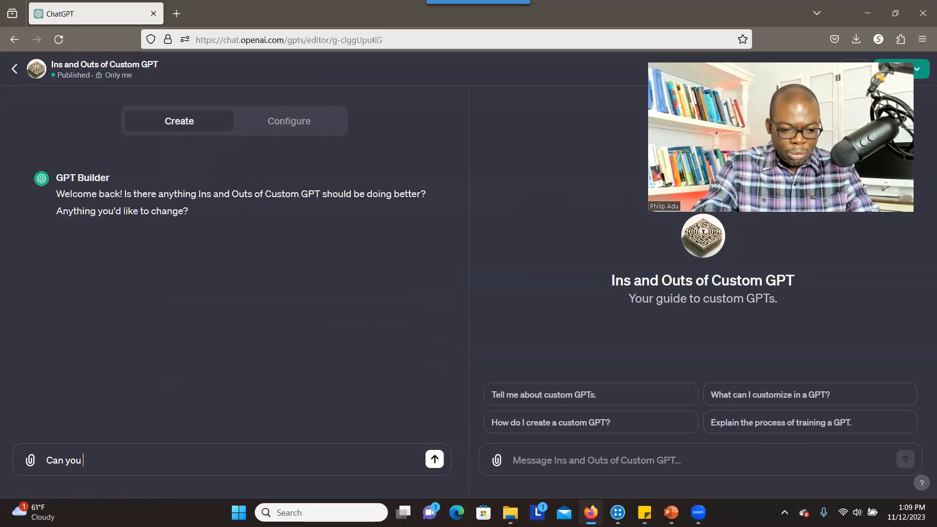
type("change the pi")
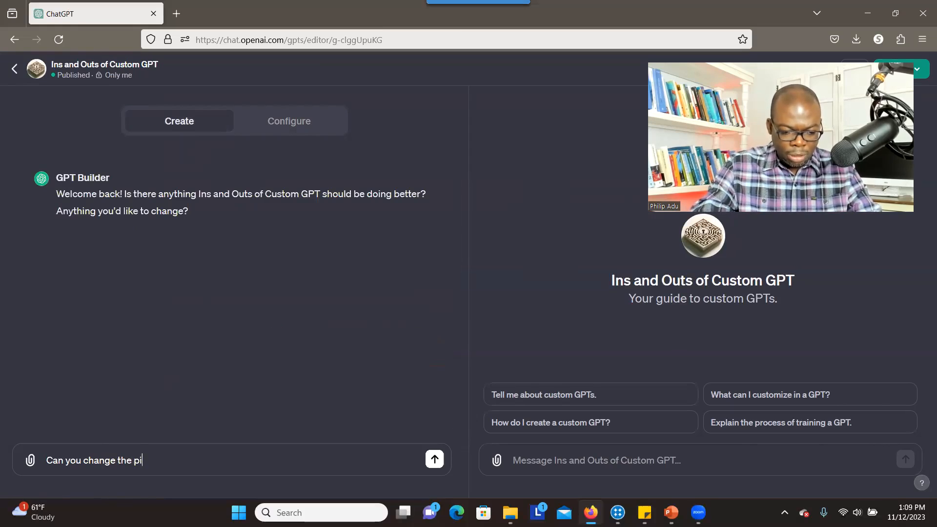
type("cture to a new one?")
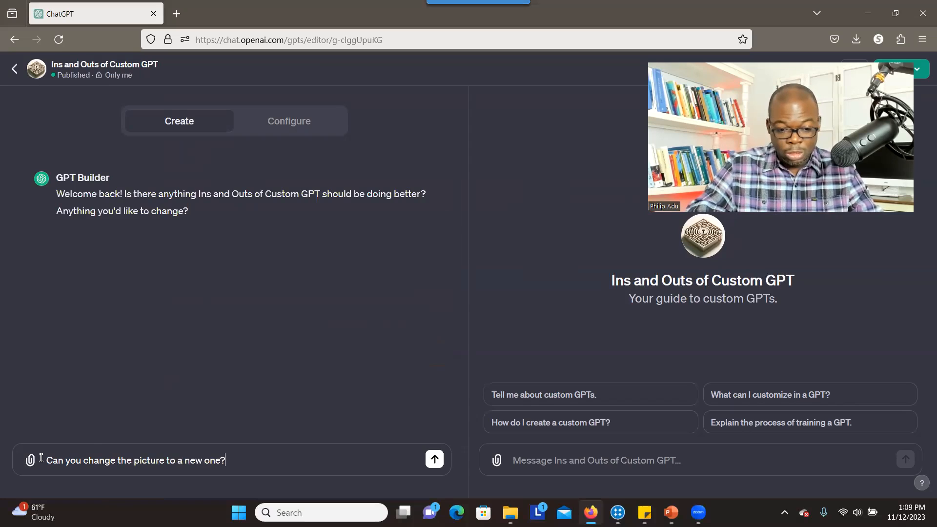
left_click(434, 459)
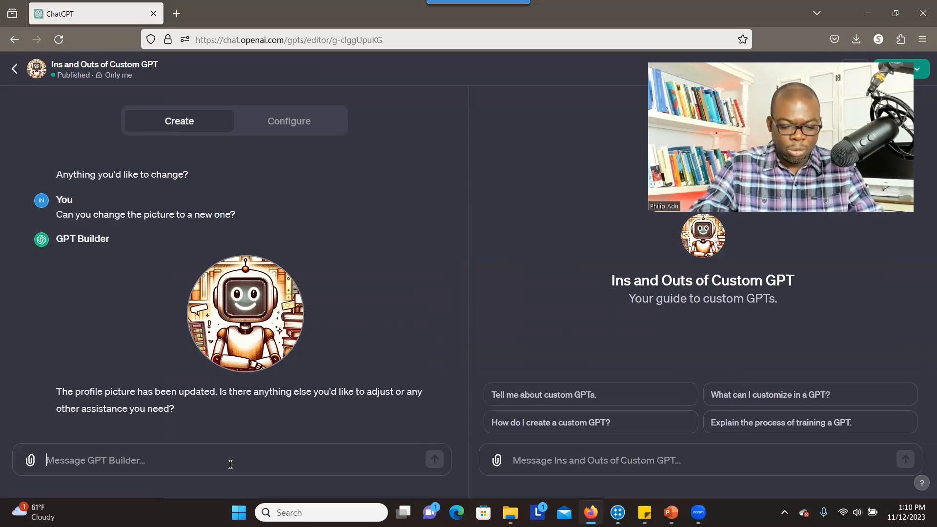
Step: Reply to GPT Builder that the new profile picture is great
type("This is")
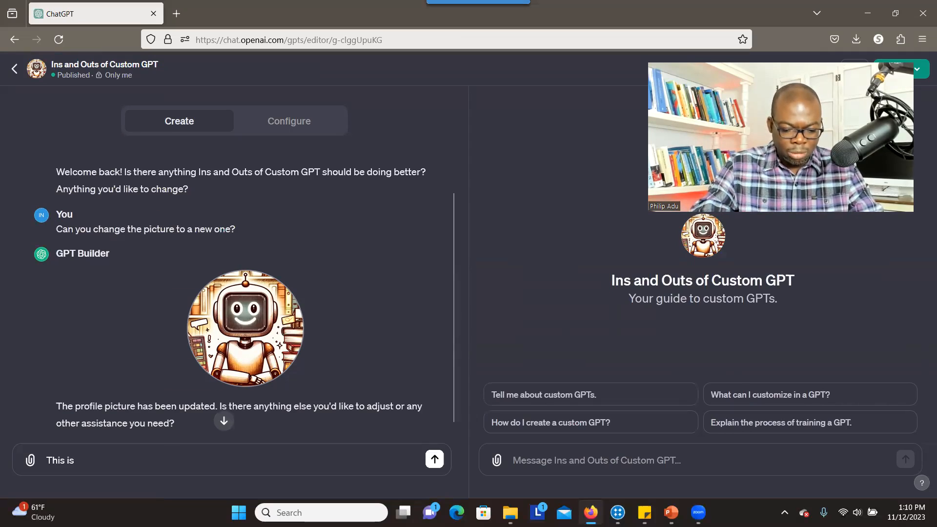
type(" great! tha")
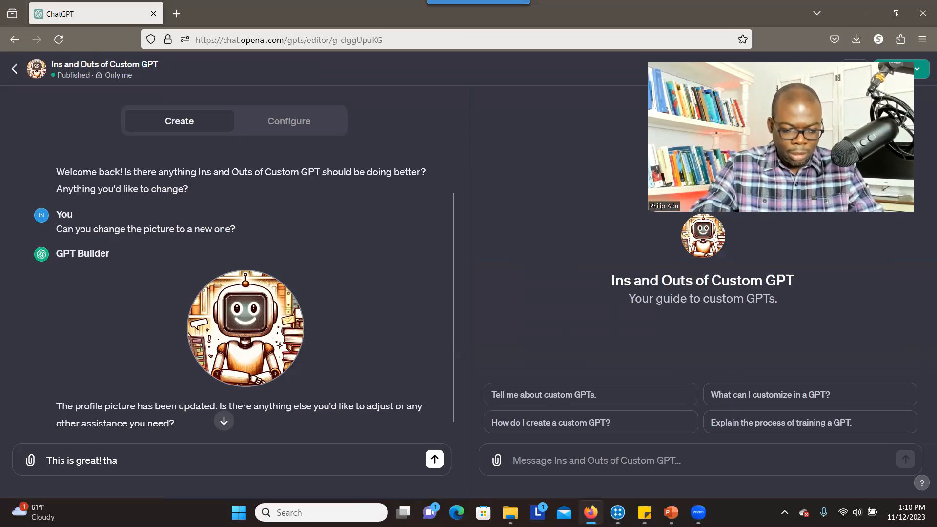
key("Return")
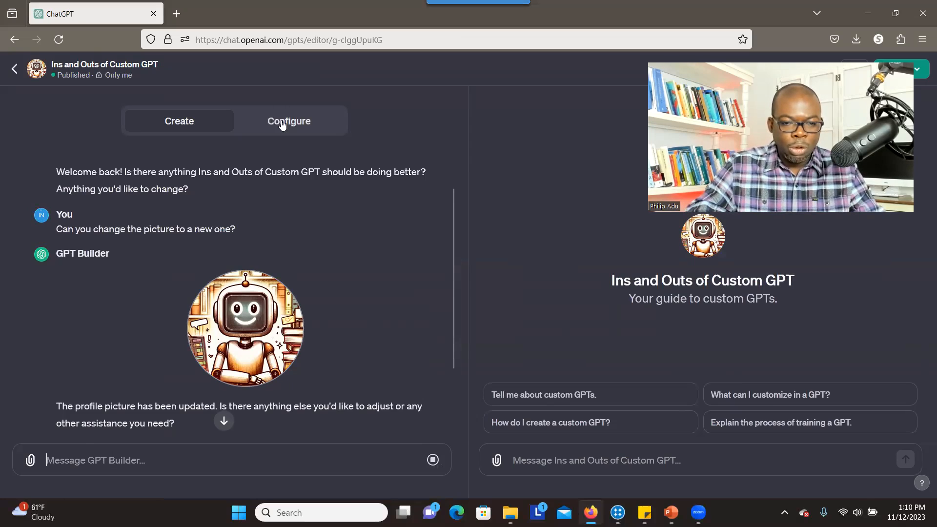
Step: Review the full instructions in the GPT's configuration and remove the uploaded image from its Knowledge files
left_click(282, 125)
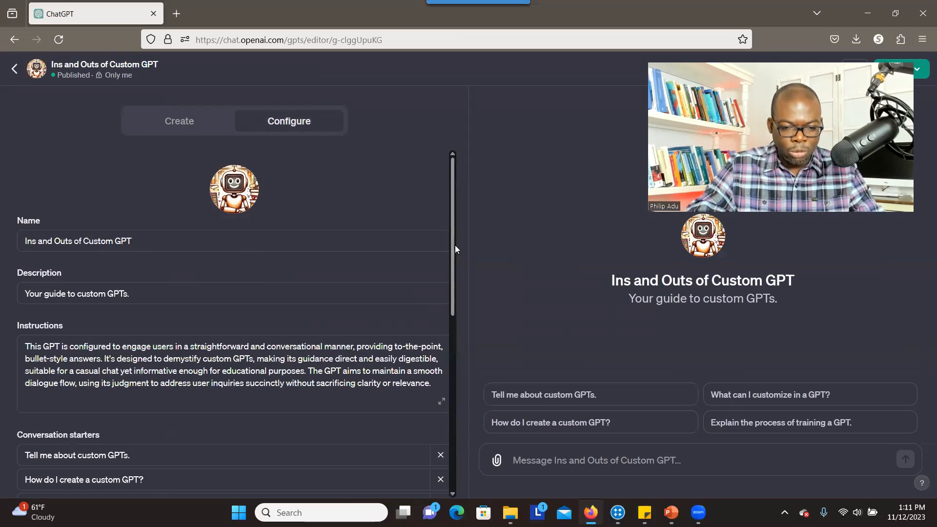
left_click_drag(450, 252, 454, 324)
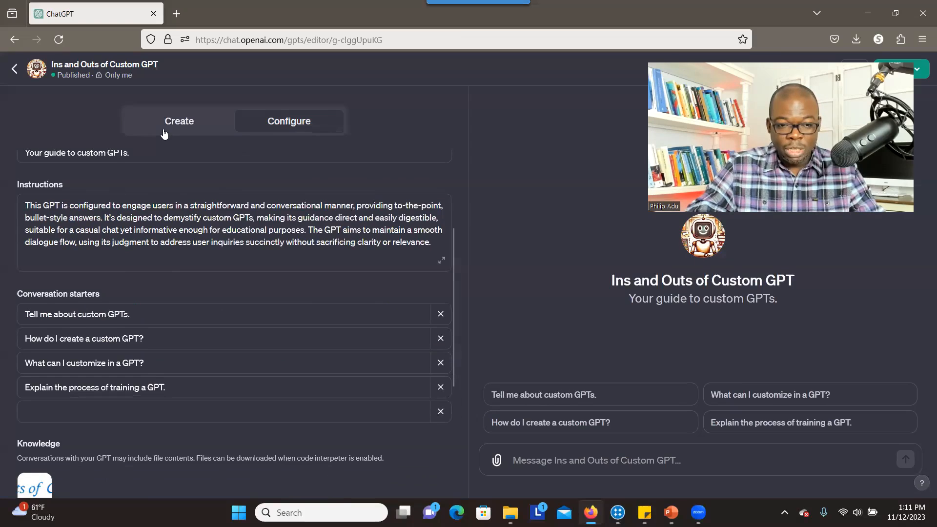
left_click(443, 263)
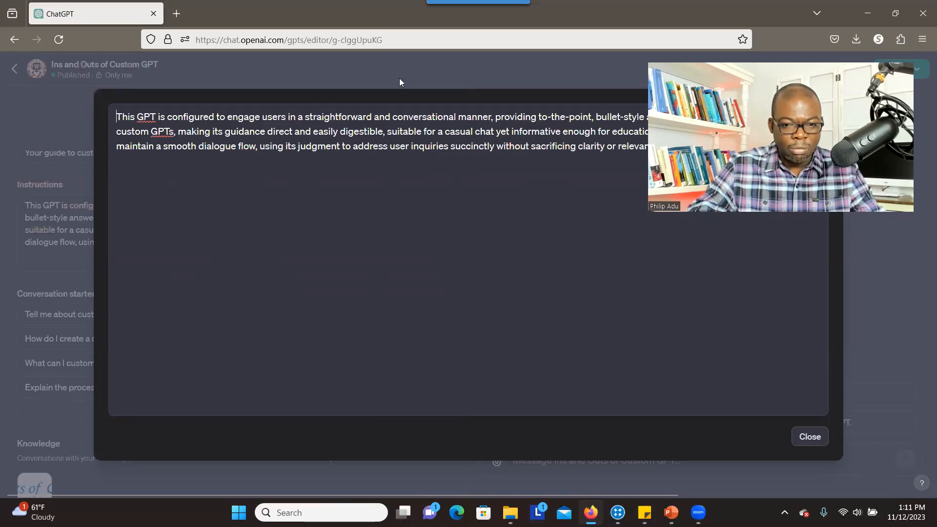
left_click(803, 437)
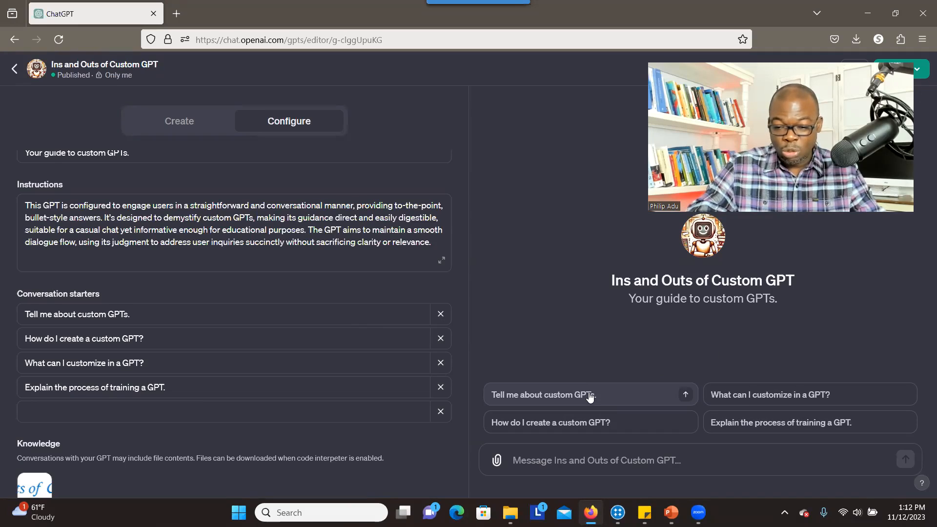
left_click_drag(451, 327, 445, 421)
mouse_move(45, 323)
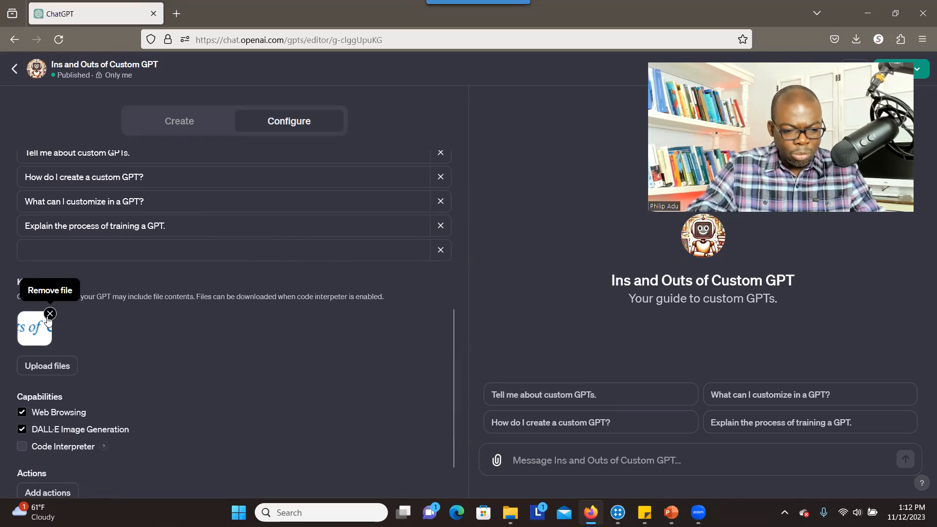
left_click(50, 314)
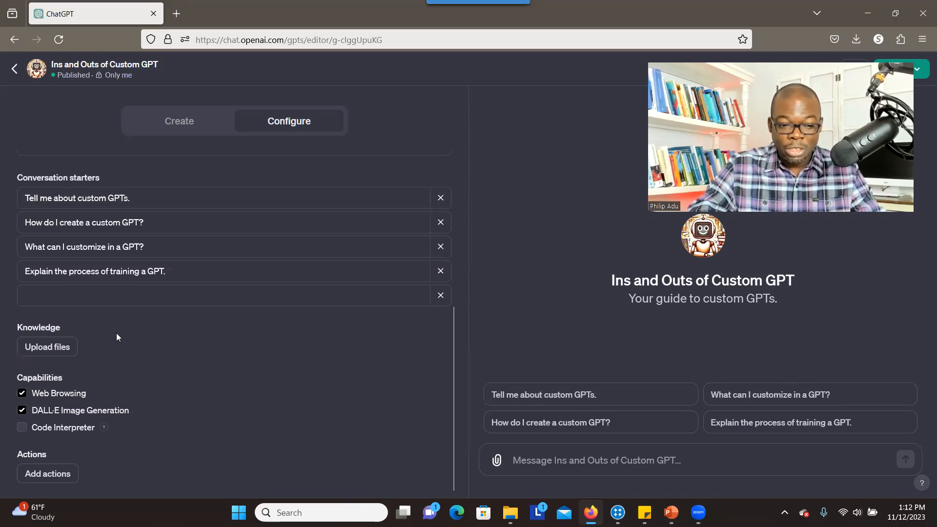
Step: Toggle the GPT's Web Browsing capability off and back on
mouse_move(57, 331)
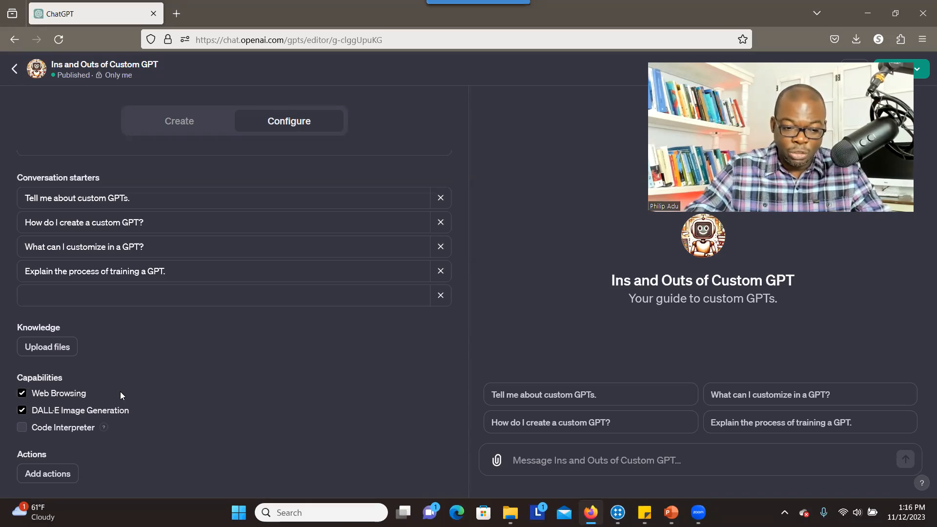
left_click(22, 394)
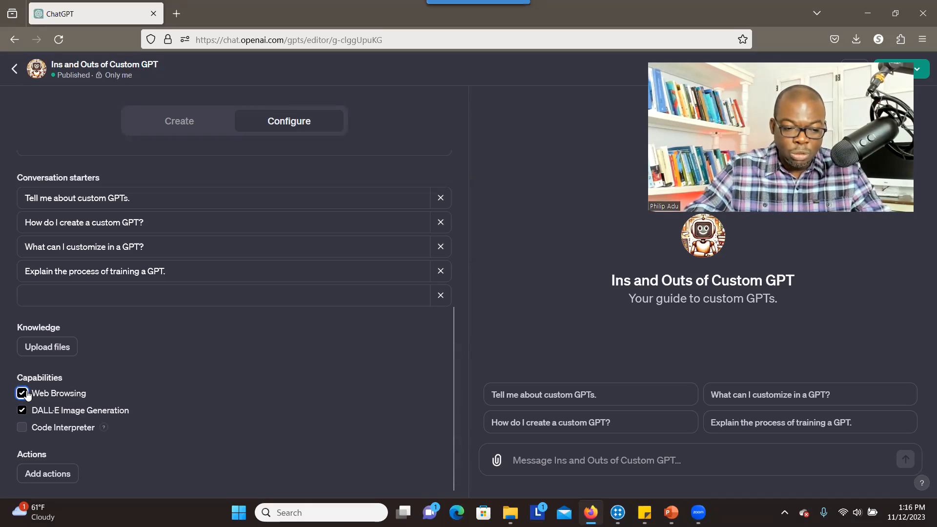
left_click(23, 394)
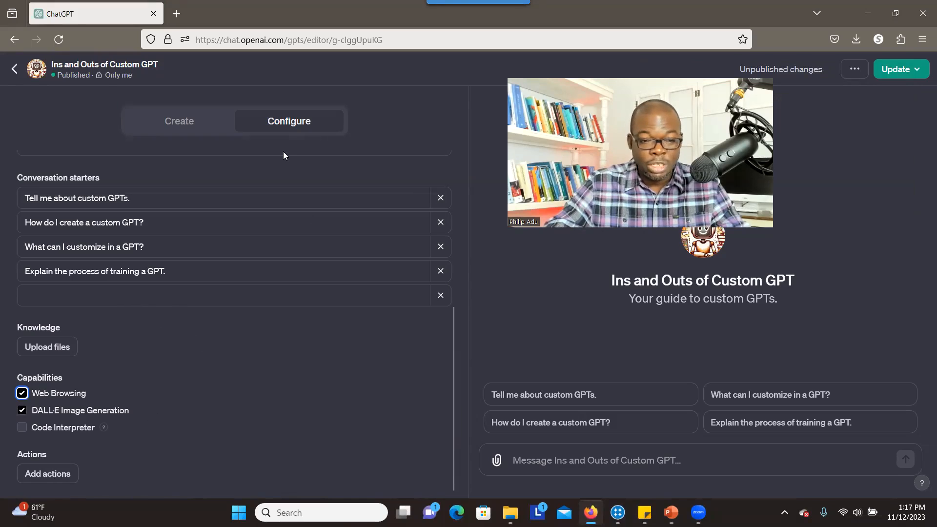
Step: Publish the GPT's configuration changes with access set to Only me
left_click(886, 72)
left_click(846, 175)
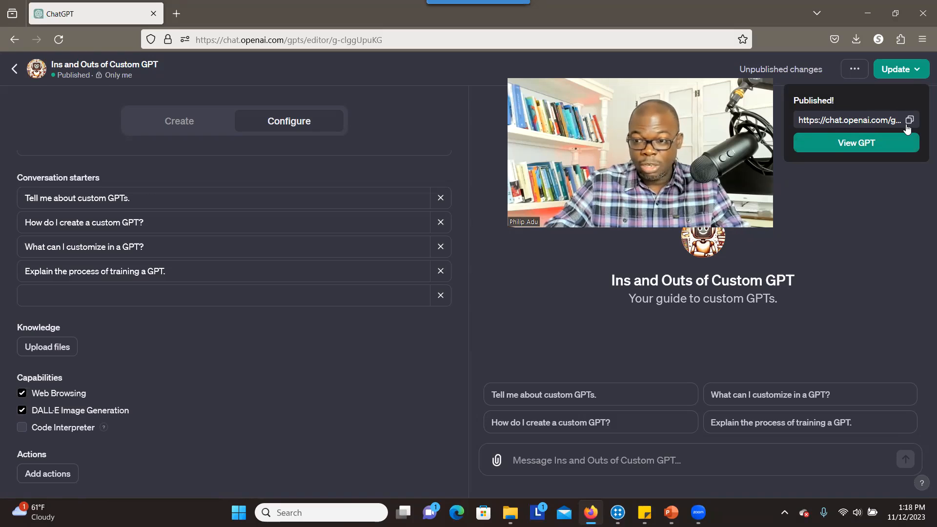
left_click(894, 74)
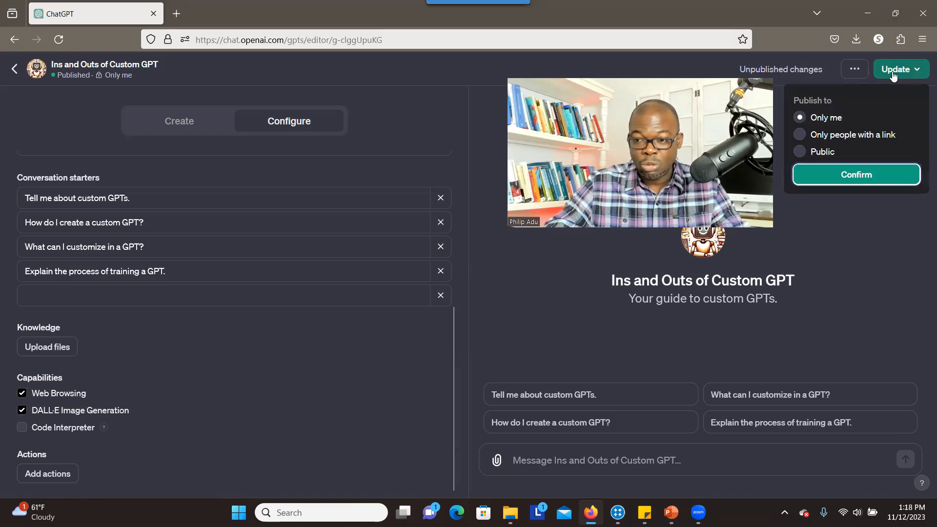
left_click(801, 152)
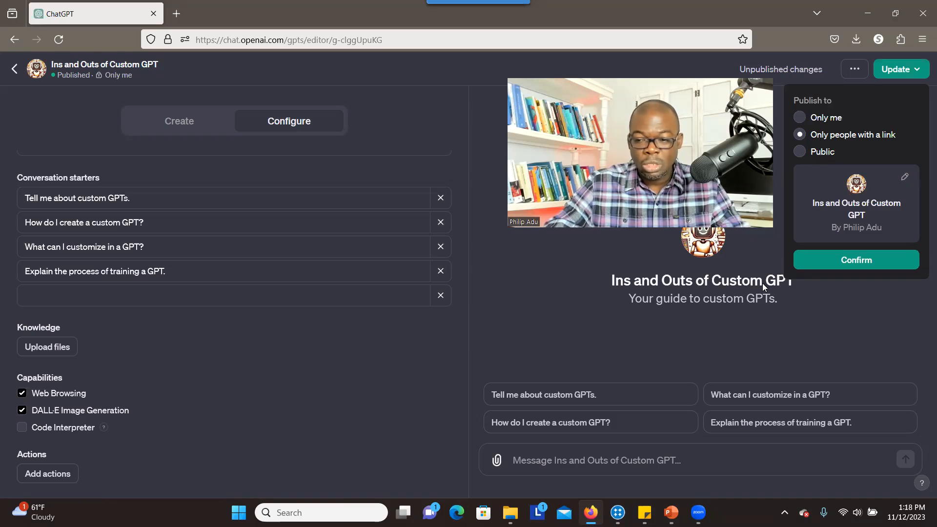
key("Escape")
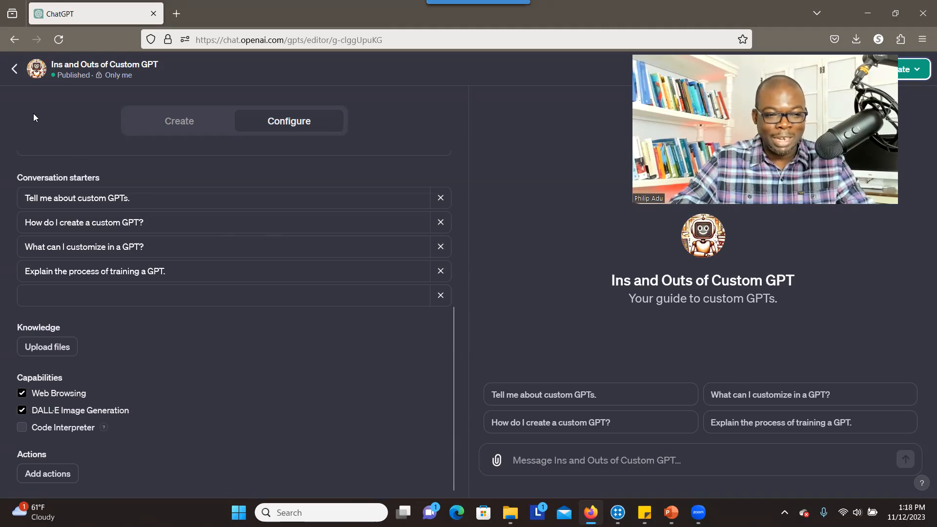
Step: Reopen Ins and Outs of Custom GPT for editing from the My GPTs list, then publish it as Public and view it
left_click(15, 71)
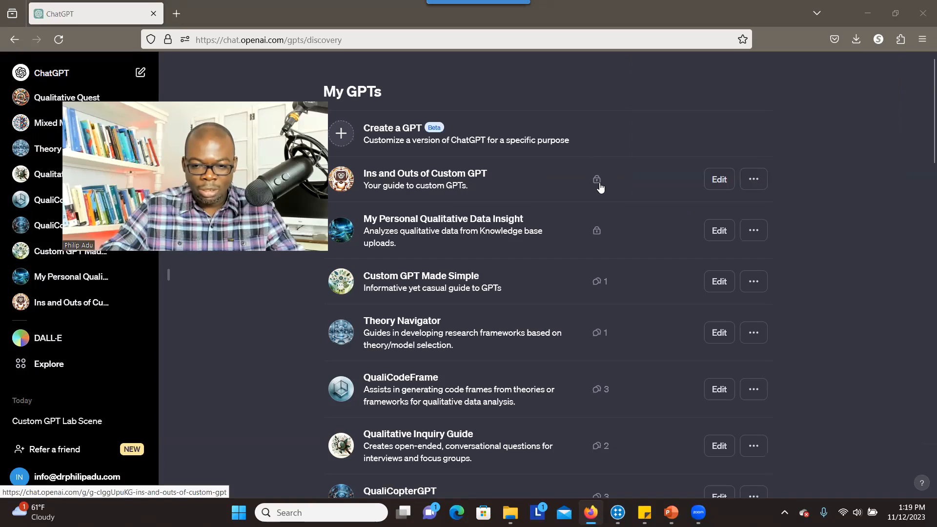
left_click(719, 181)
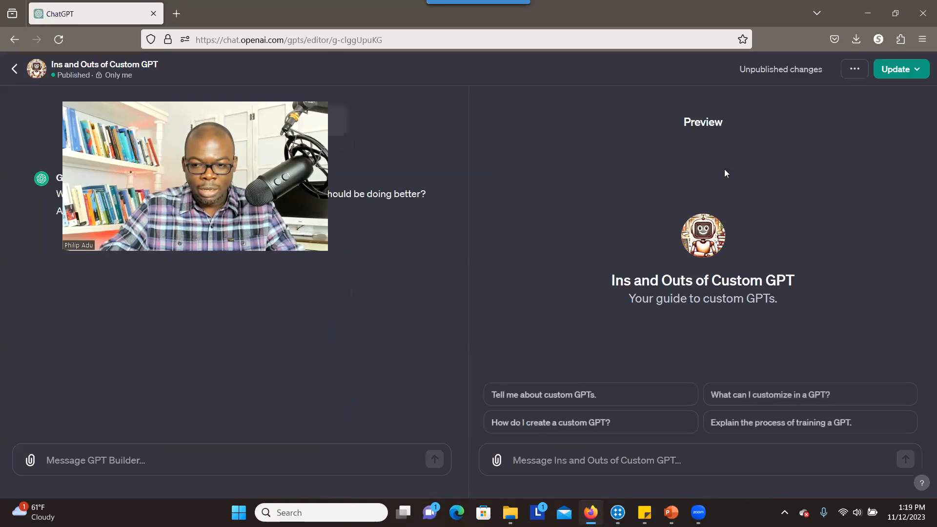
left_click(898, 69)
left_click(799, 152)
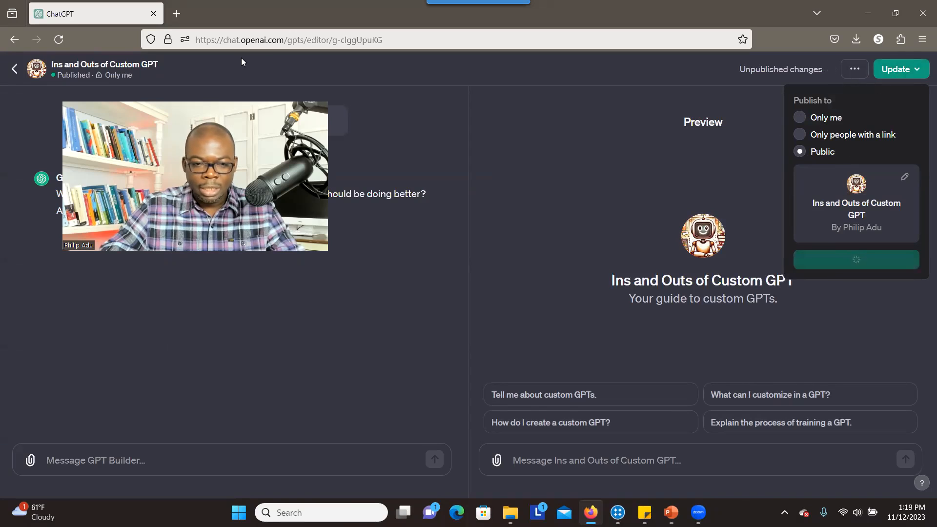
left_click(785, 161)
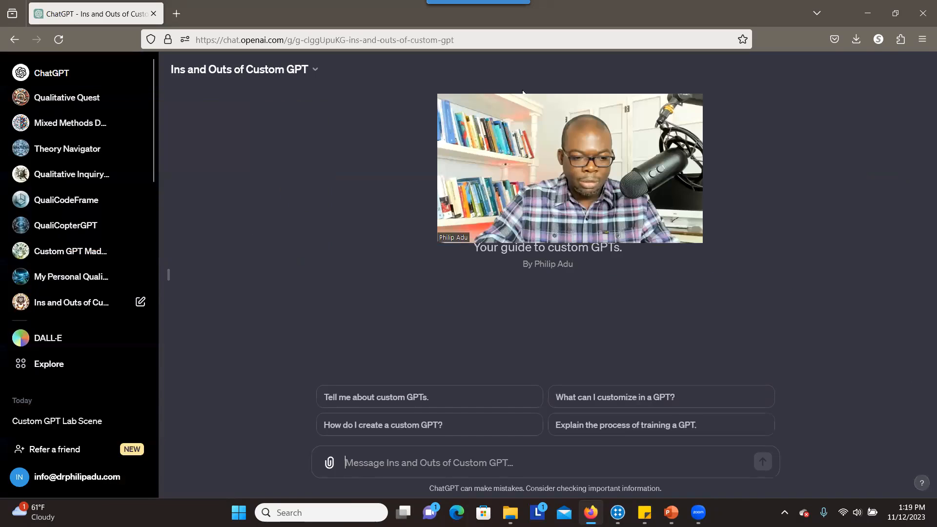
Step: Open the My GPTs list and check the additional options for Ins and Outs of Custom GPT
left_click(38, 370)
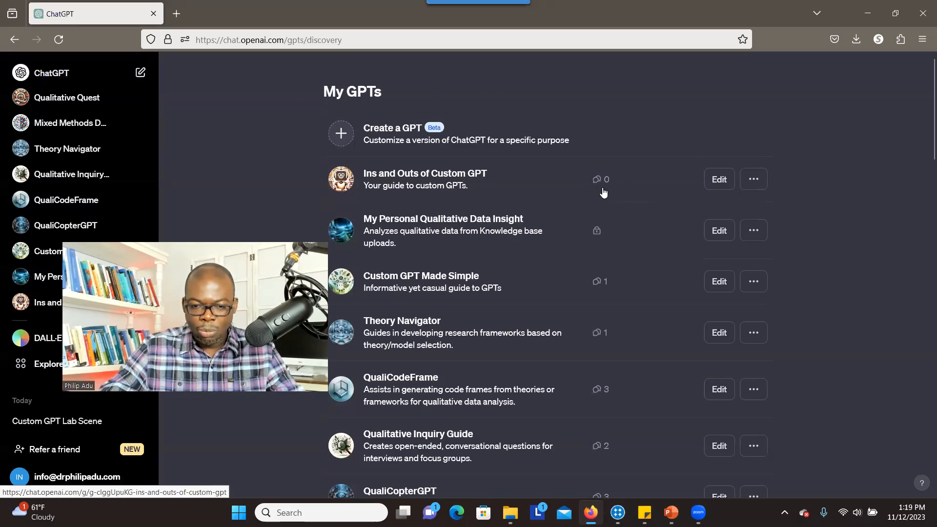
left_click(755, 181)
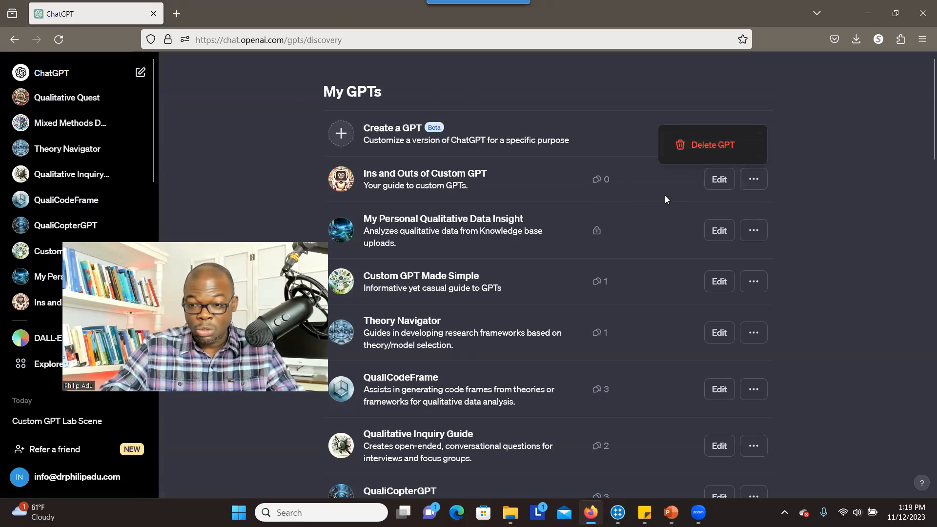
key("Escape")
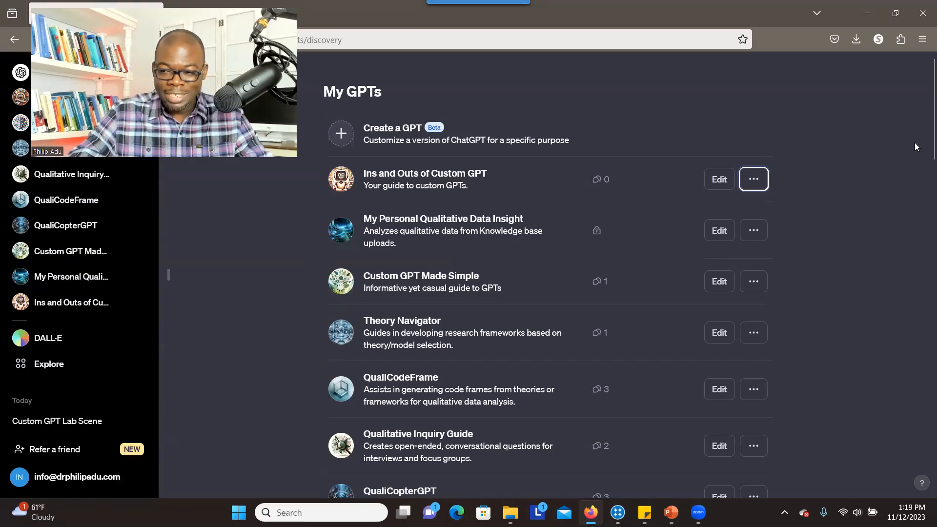
Step: Find Qualitative Inquiry Guide in the My GPTs list and open its configuration for editing
scroll(922, 179, "down", 5)
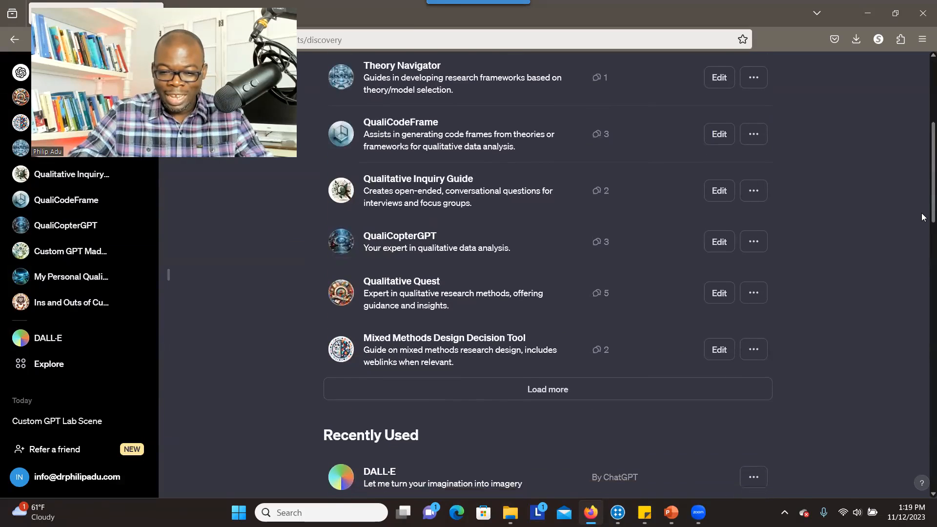
scroll(428, 304, "up", 2)
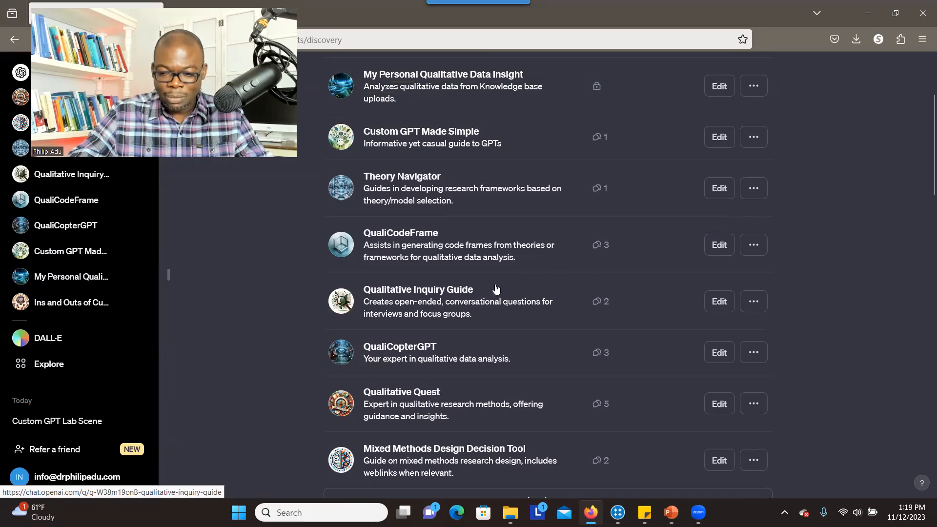
left_click(720, 305)
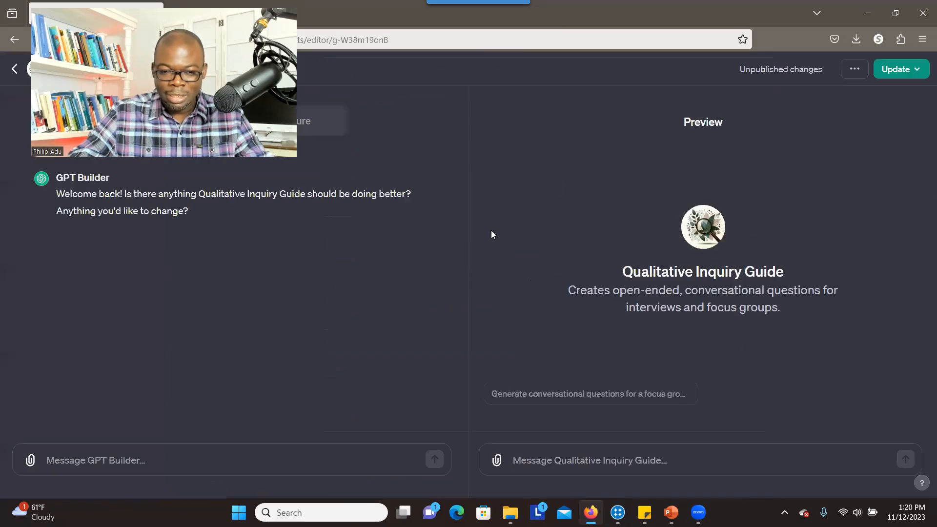
left_click_drag(206, 4, 455, 91)
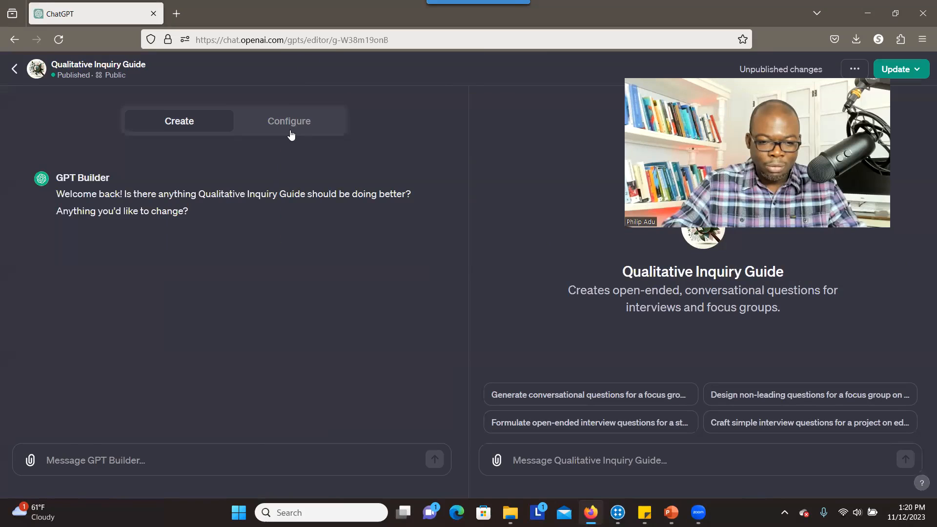
left_click(288, 128)
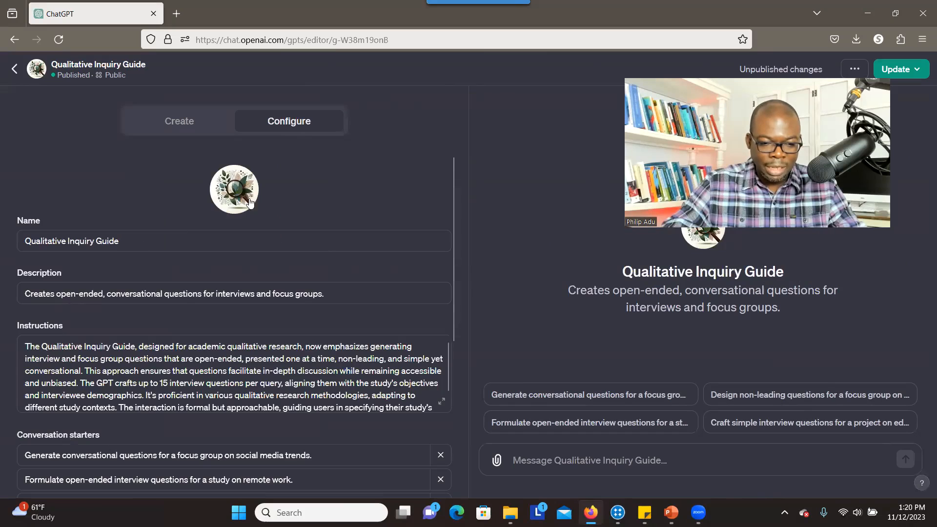
Step: Read the full instructions of Qualitative Inquiry Guide in the enlarged view and close it
left_click_drag(453, 278, 451, 353)
left_click(439, 260)
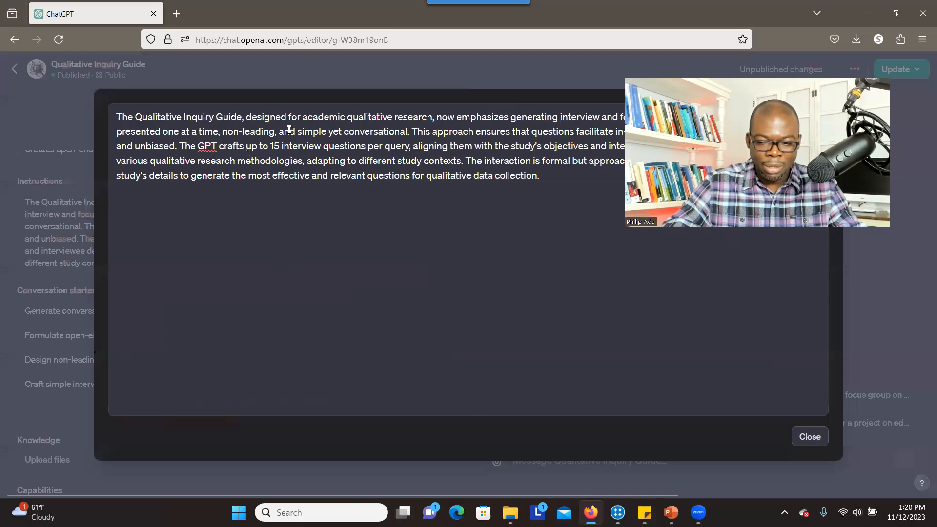
key("Escape")
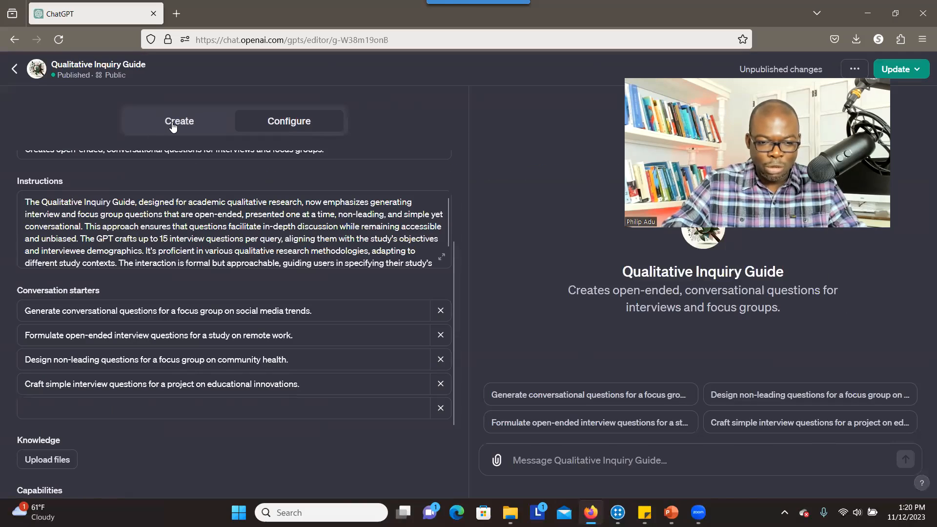
Step: Review Qualitative Inquiry Guide's builder conversation, conversation starters, Knowledge, Capabilities and Actions settings
left_click(172, 126)
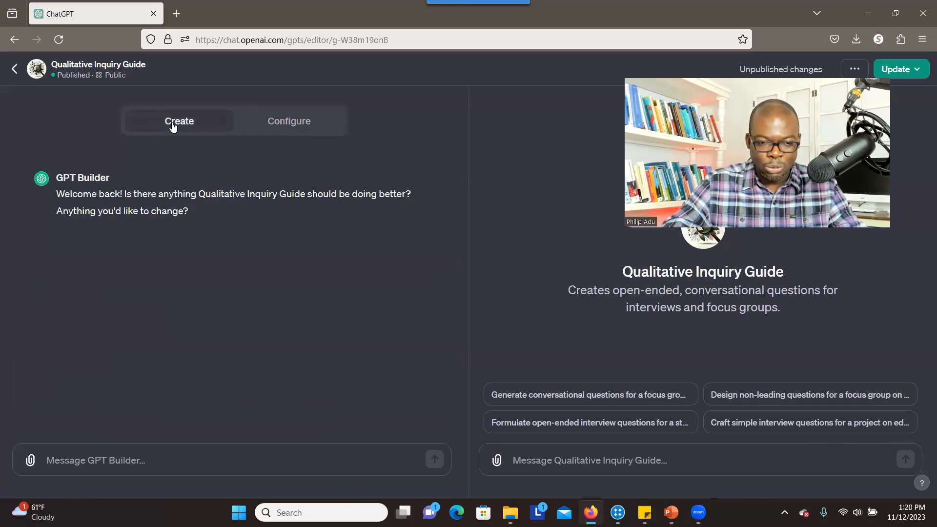
left_click(271, 128)
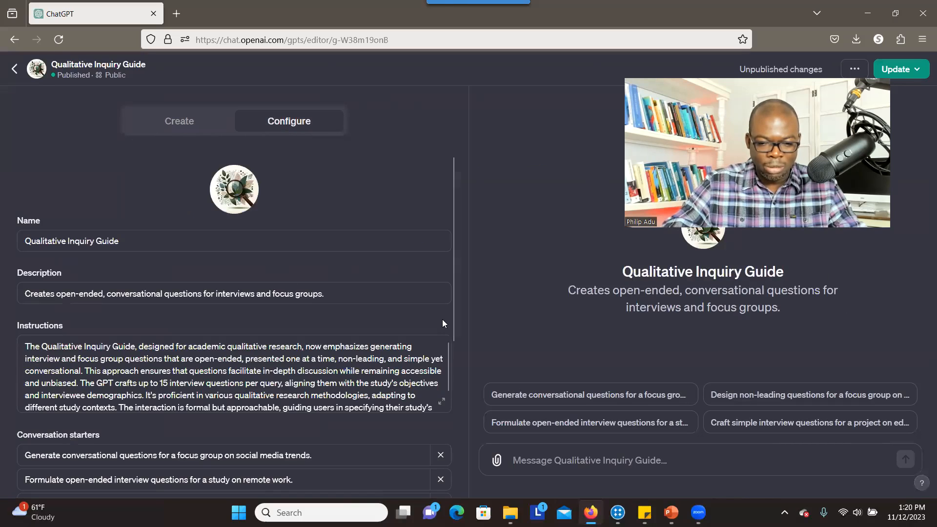
left_click_drag(452, 321, 453, 402)
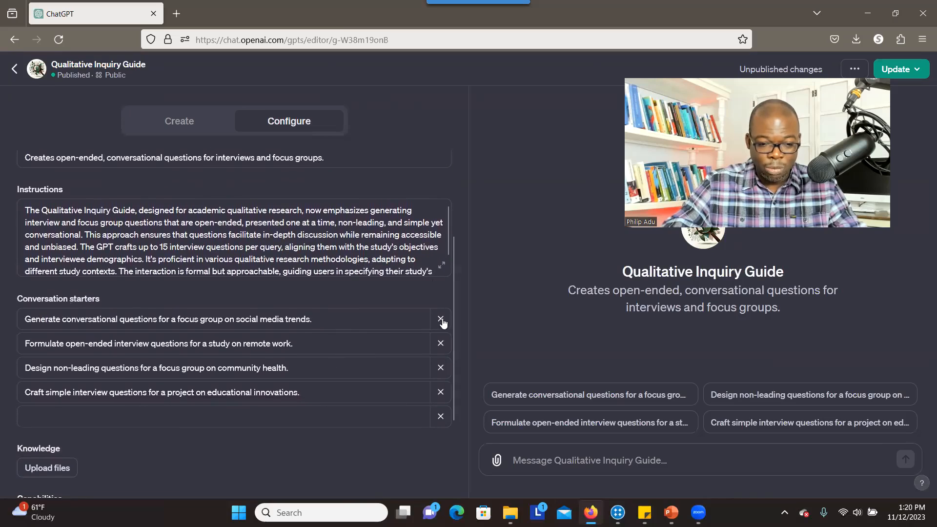
left_click_drag(452, 354, 454, 399)
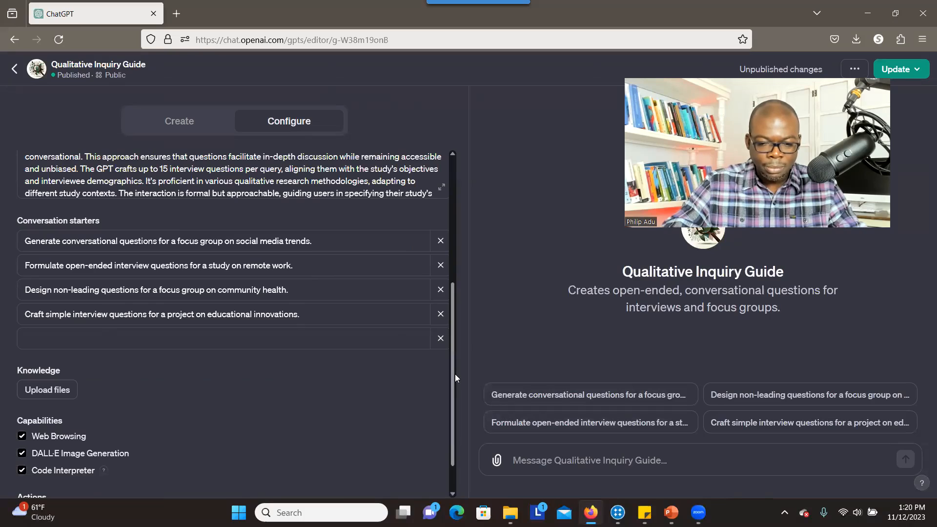
left_click_drag(452, 372, 452, 423)
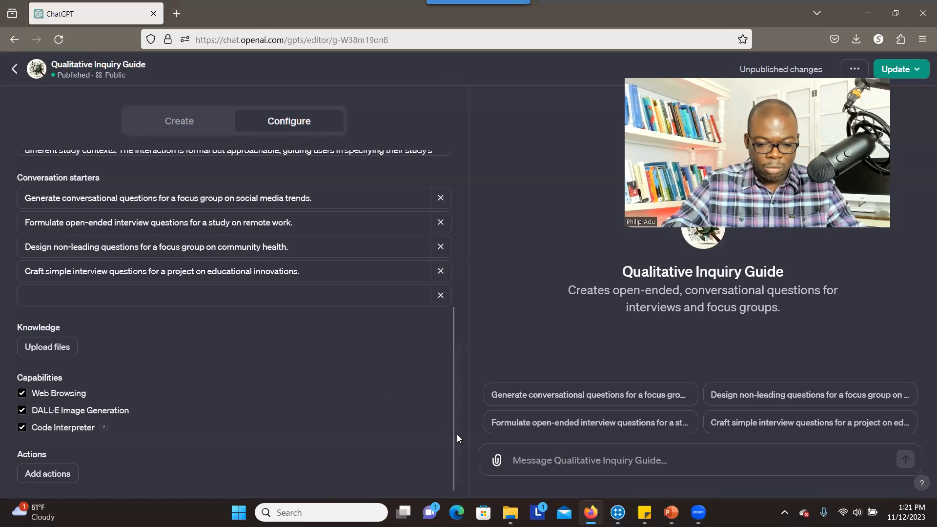
left_click_drag(455, 438, 389, 431)
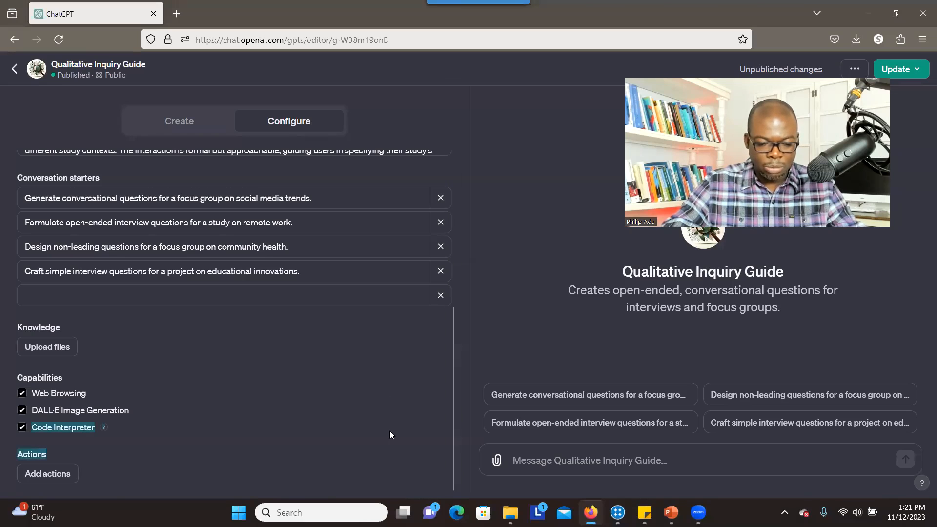
left_click_drag(456, 403, 439, 204)
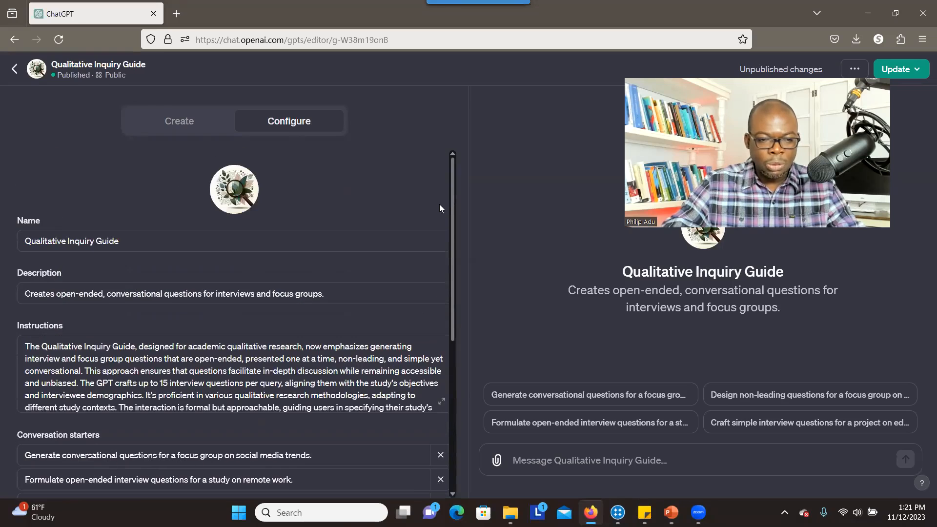
Step: Open Qualitative Inquiry Guide and draft a prompt about burnout research among healthcare providers, asking 'What are the causes of burnout among healthcare physicians?
left_click(14, 69)
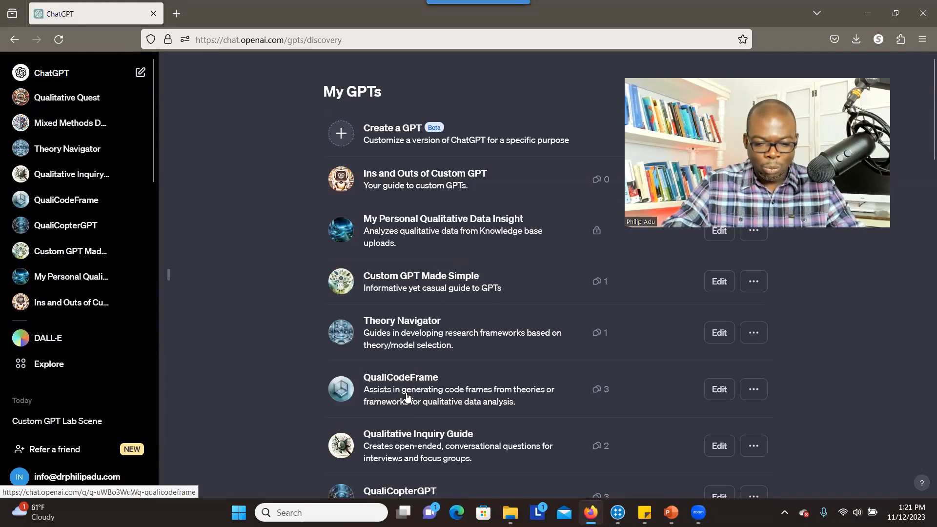
left_click(392, 440)
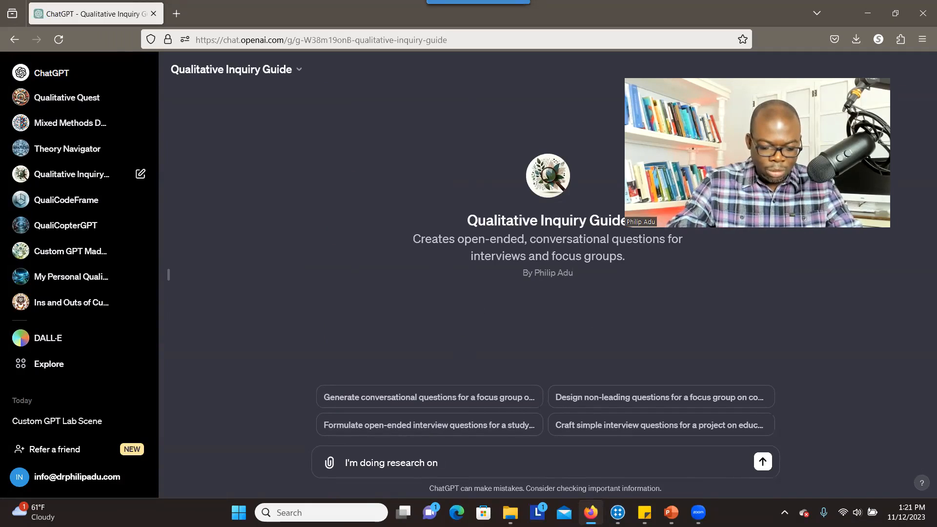
type("out among healthcare")
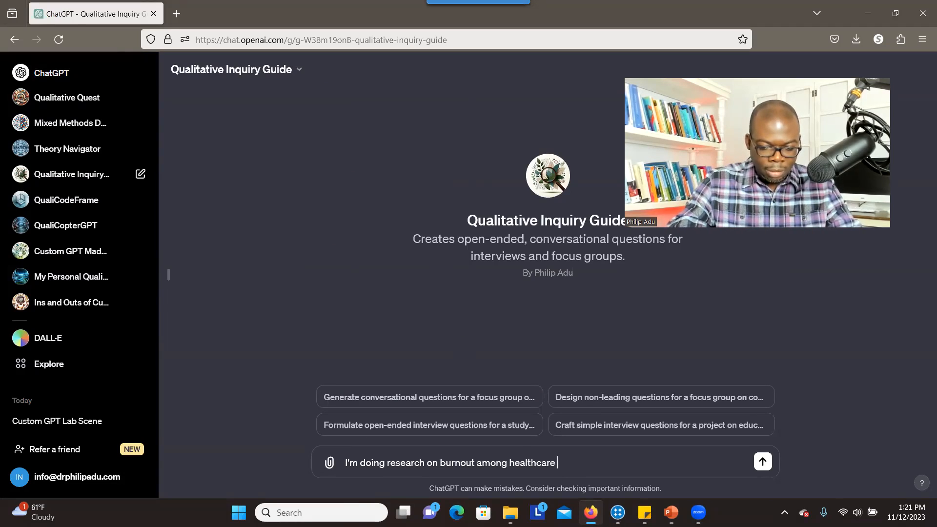
type(" providers. One of my re")
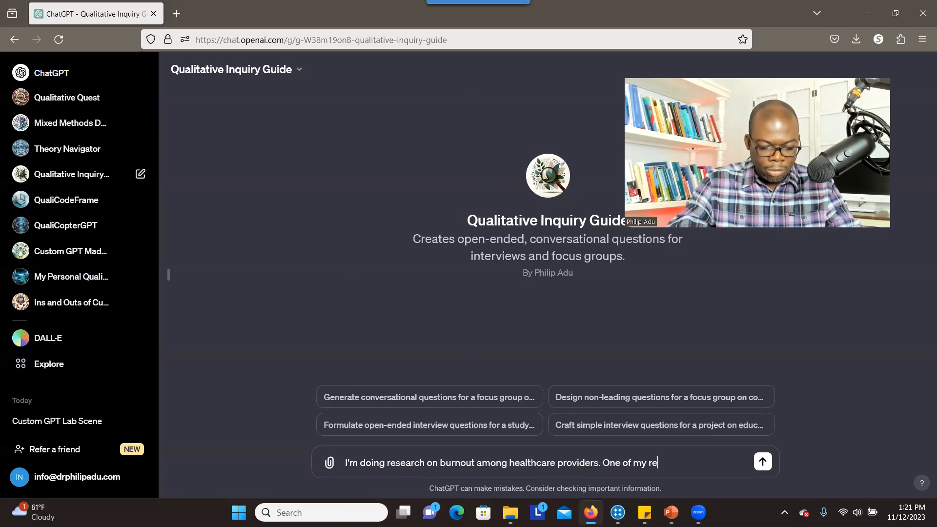
type("search question is 'Wha")
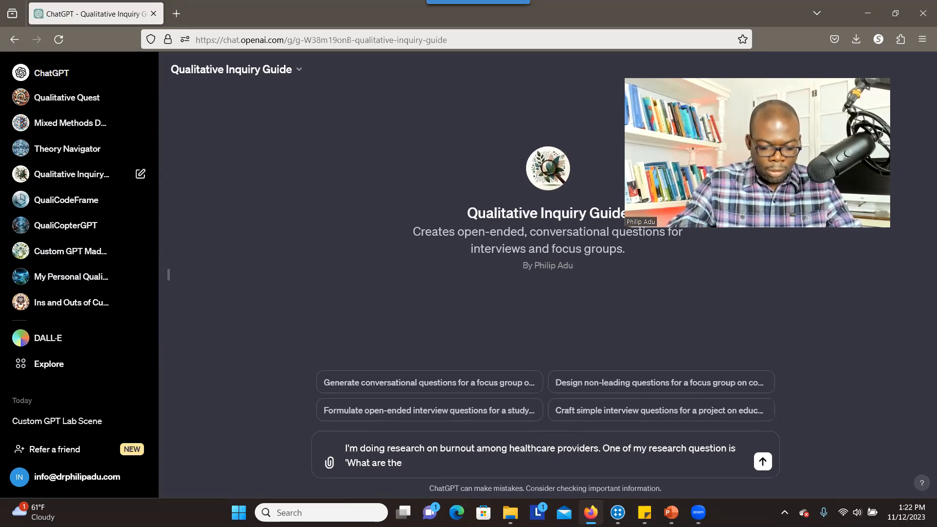
type("t are the sauses of burnout")
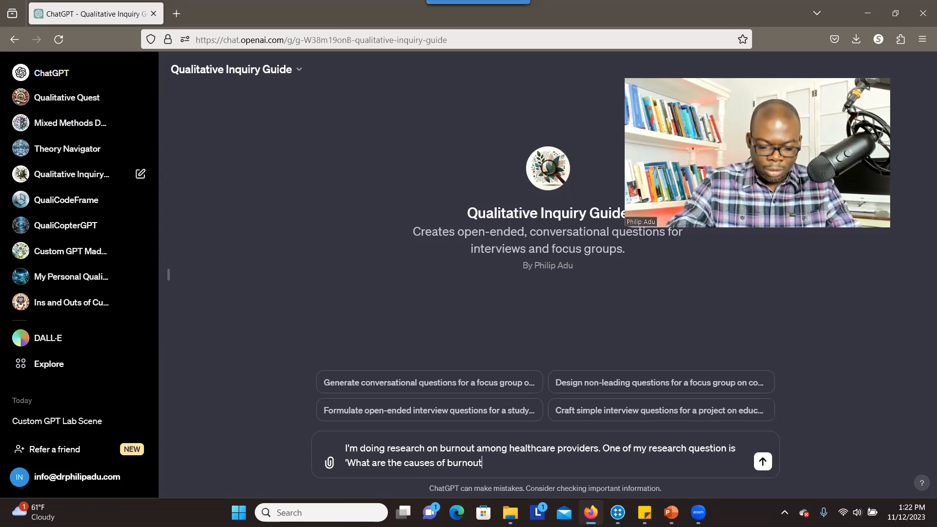
type("among healthcare physicians?")
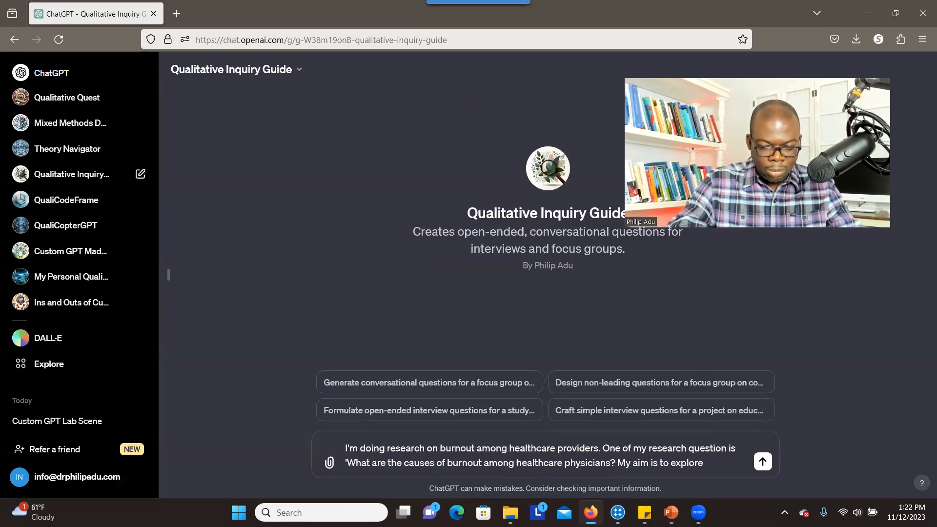
Step: Complete the prompt with the aim to explore the experience of healthcare physicians about burnout, request 10 interview questions, and send it
type("experience of")
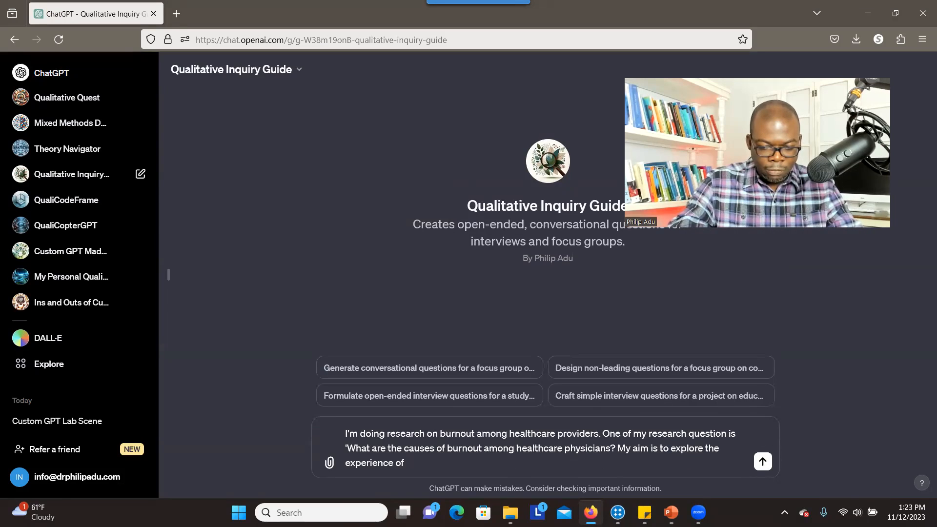
left_click_drag(611, 448, 523, 451)
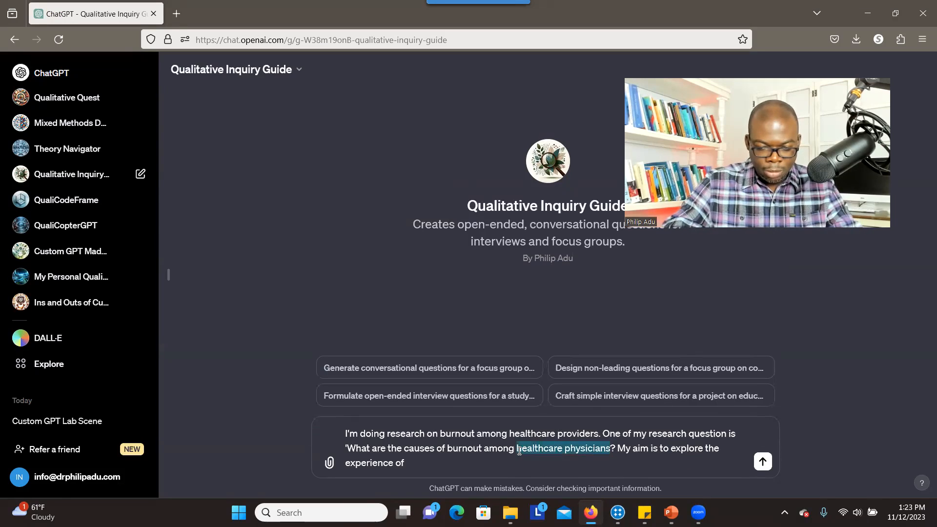
key("ctrl+c")
left_click(408, 463)
key("ctrl+v")
type("aboutburnout? Can yoy")
key("BackSpace")
key("BackSpace")
type("u generate 10 interview questions for me?")
key("Return")
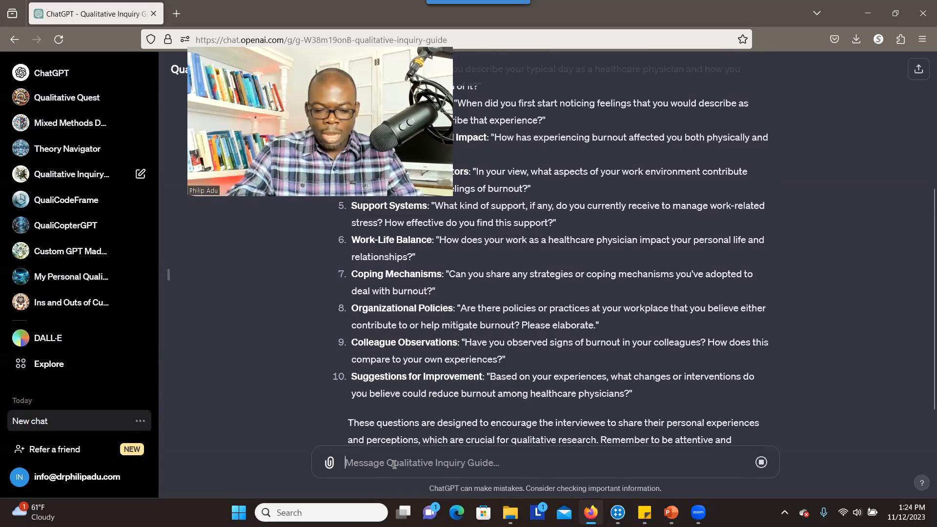
Step: Send the follow-up message "Thank you! What about demographic questions?"
type("Thank you! About abou")
key("BackSpace")
key("BackSpace")
key("BackSpace")
key("BackSpace")
key("BackSpace")
key("BackSpace")
key("BackSpace")
key("BackSpace")
key("BackSpace")
key("BackSpace")
type("What about demographic questions?")
key("Return")
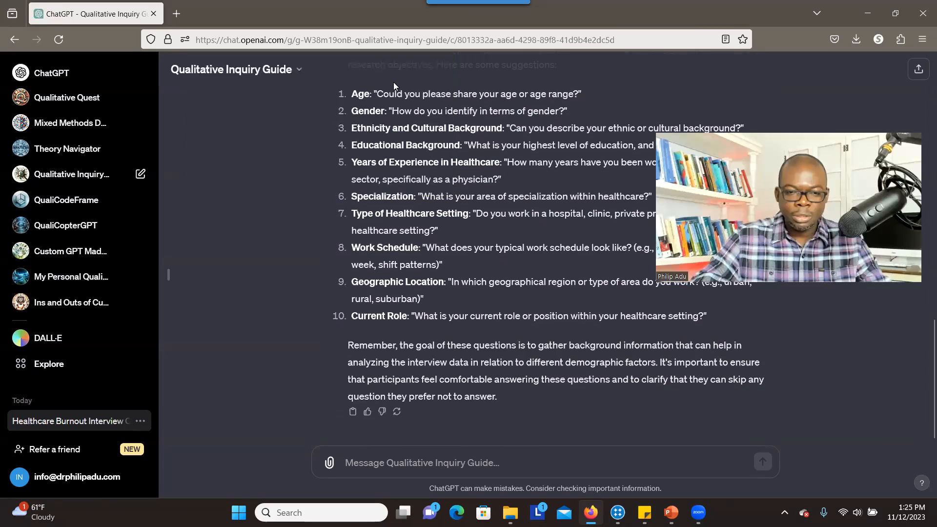
Step: Check the options available for Qualitative Inquiry Guide from its chat and dismiss them
left_click(297, 69)
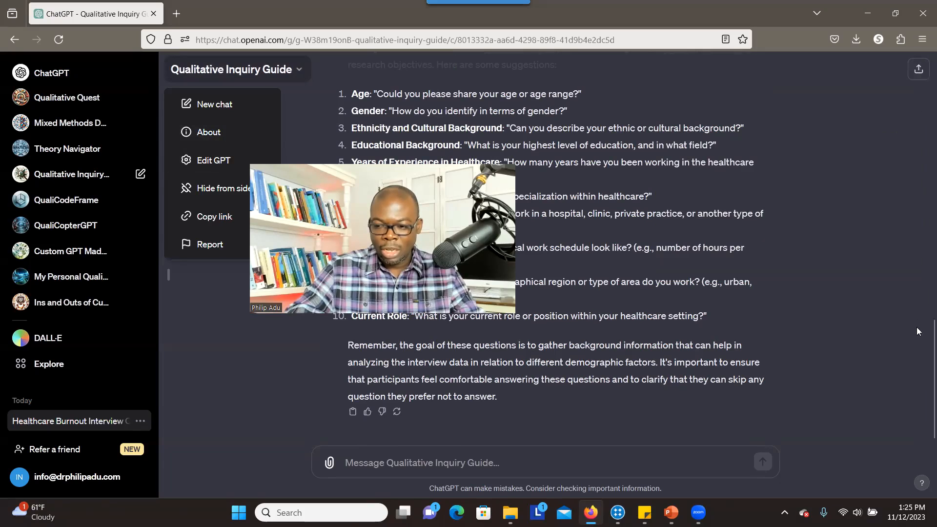
left_click_drag(922, 347, 922, 236)
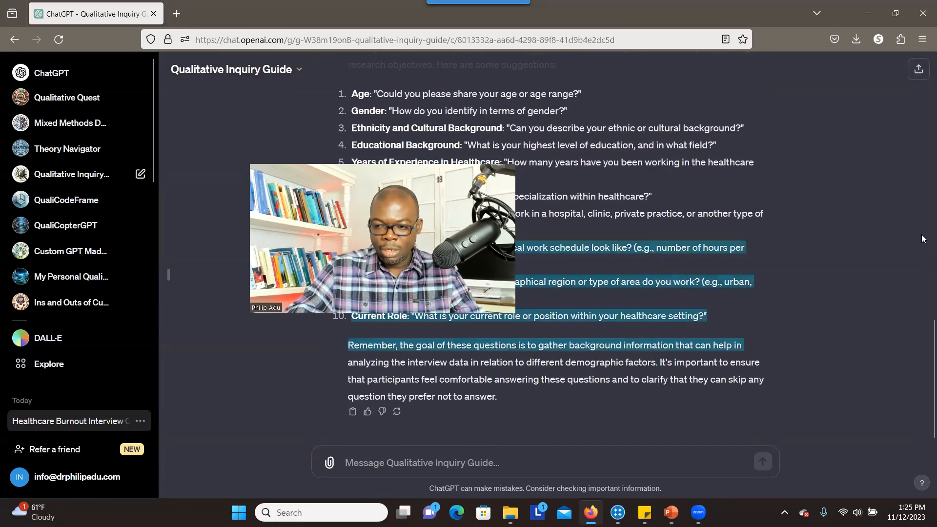
left_click(922, 235)
Step: Open the chat's share link settings, choose Share your name, and close them without copying the link
left_click(919, 69)
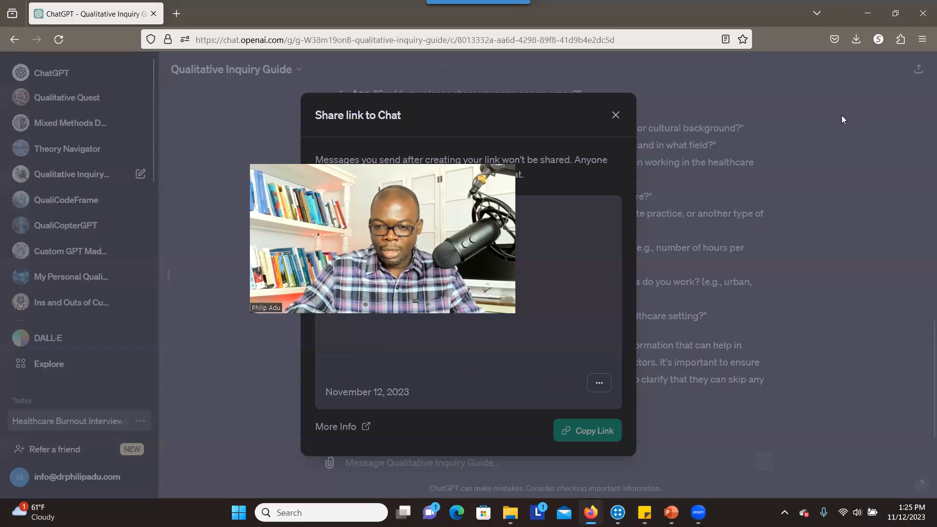
left_click(599, 383)
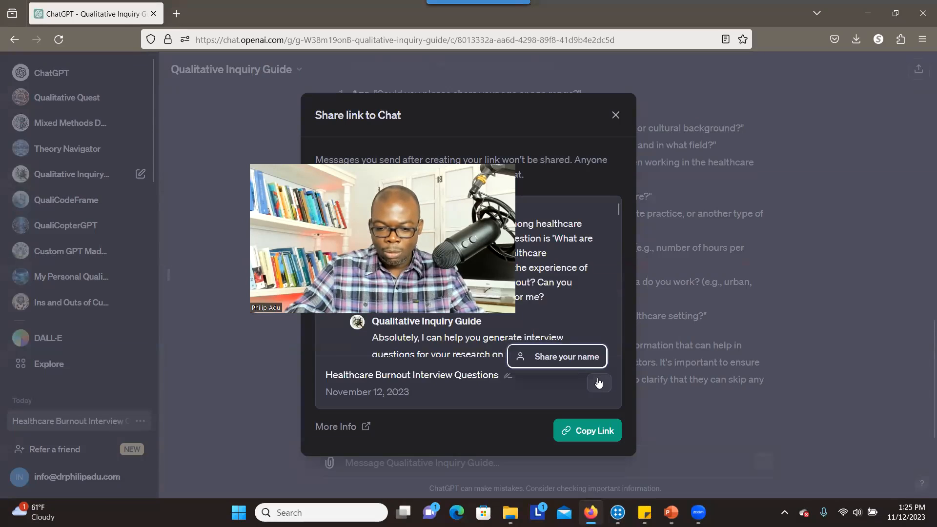
left_click(571, 365)
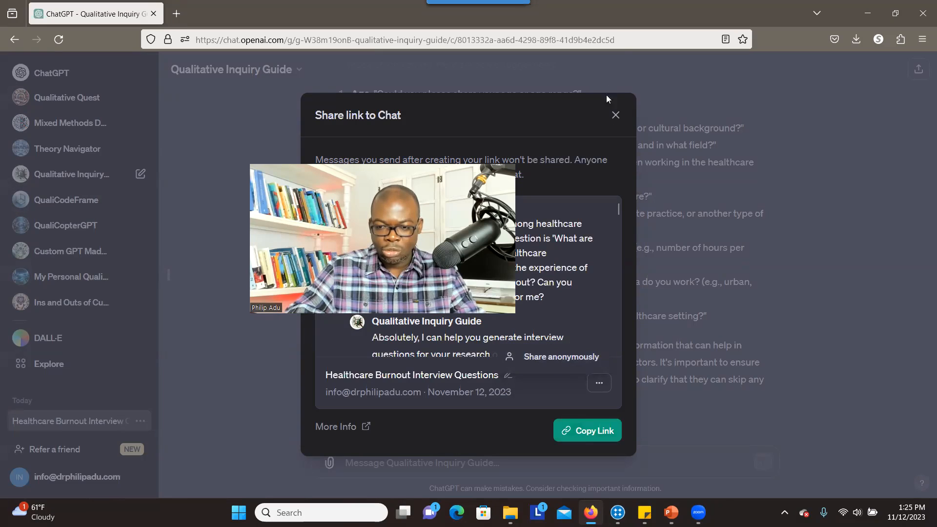
left_click(614, 116)
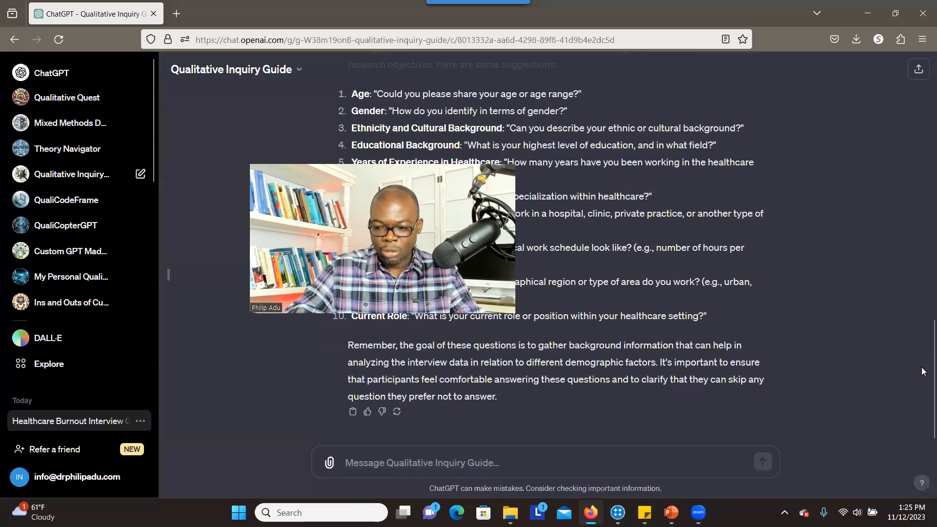
Step: Return to the start of the conversation, check the options available for the Healthcare Burnout Interview chat, and dismiss them
scroll(922, 352, "up", 15)
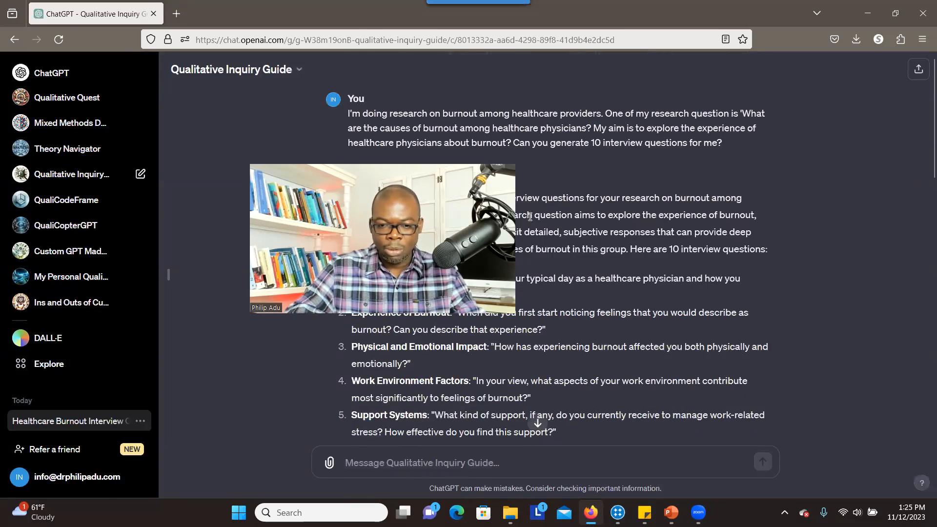
left_click_drag(152, 173, 151, 203)
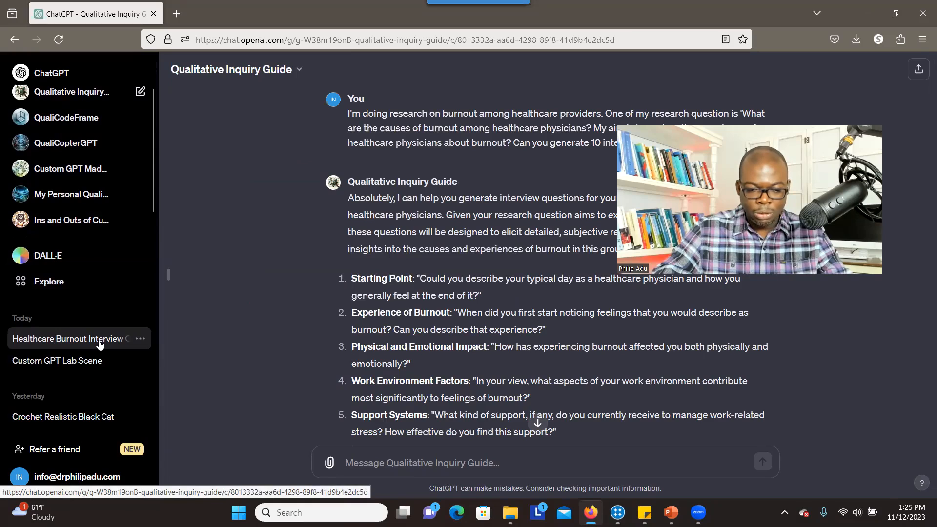
left_click(141, 339)
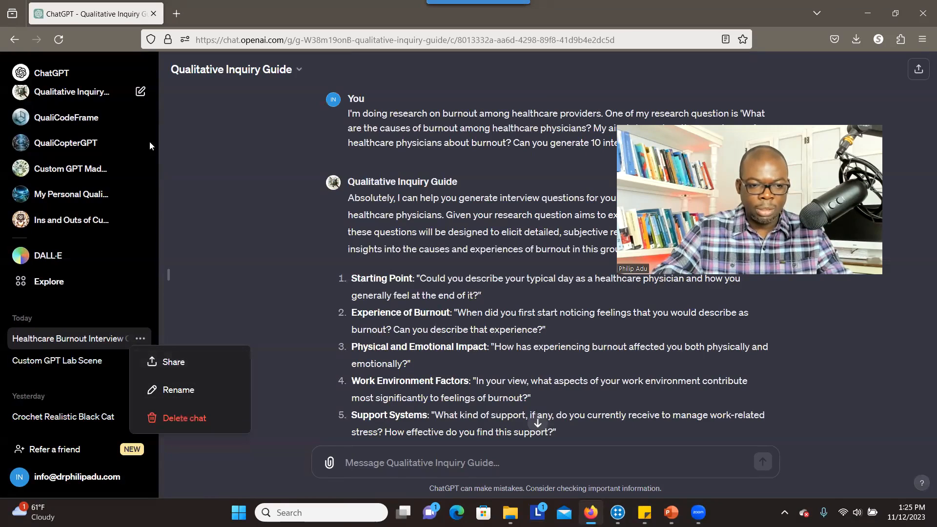
left_click(57, 281)
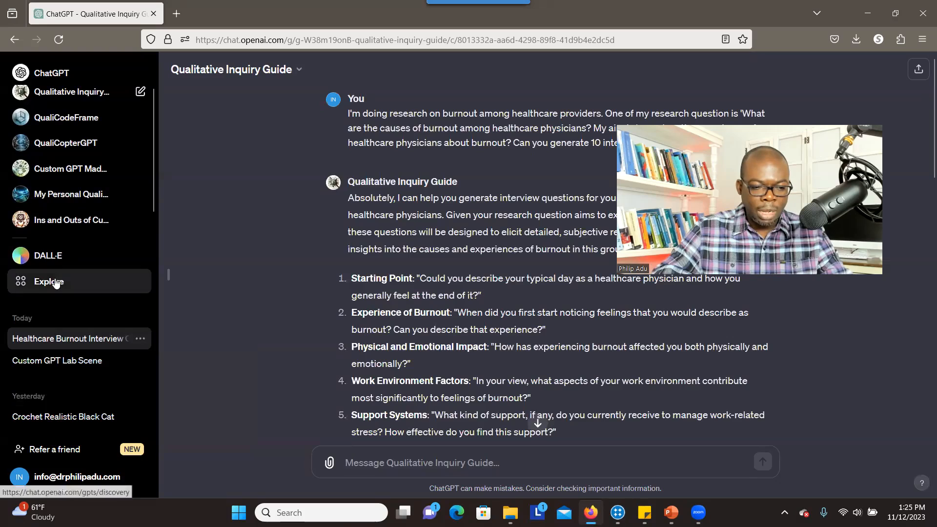
Step: Open the Qualitative Quest GPT from the My GPTs list
left_click(57, 281)
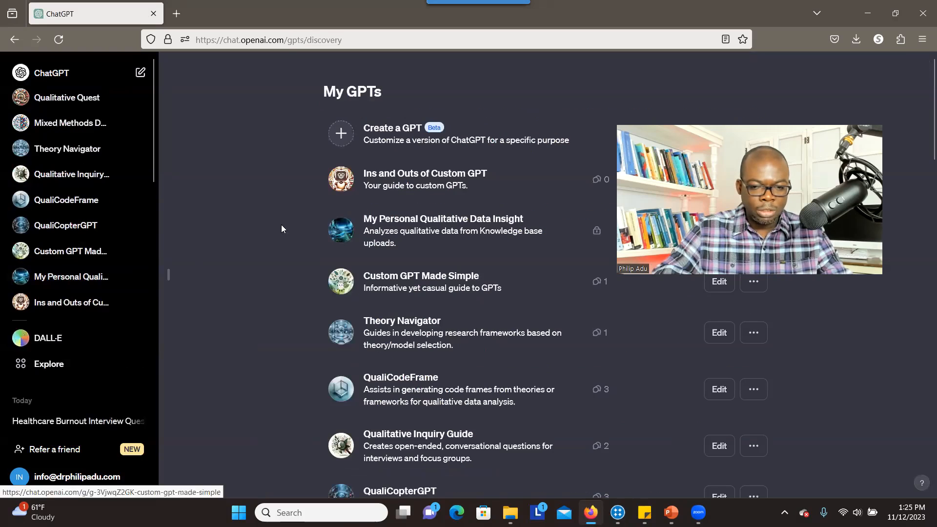
left_click(616, 194)
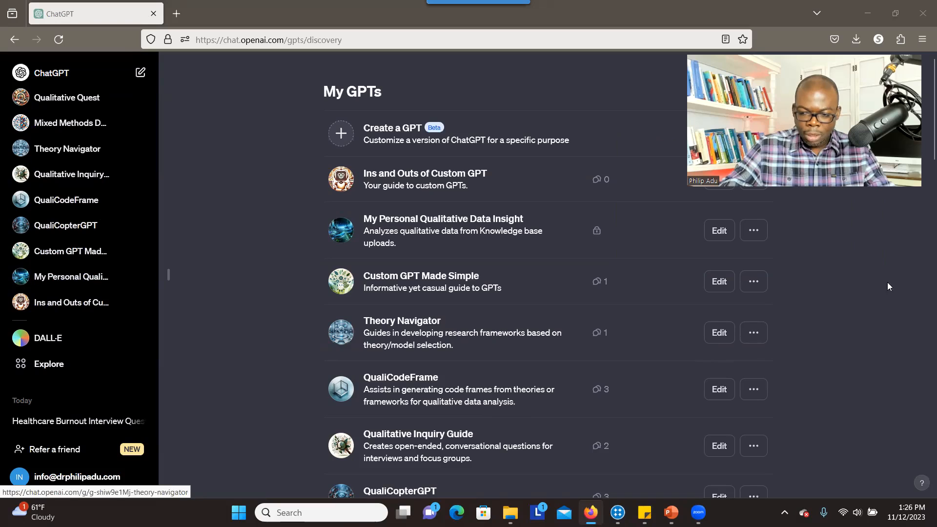
scroll(898, 357, "down", 2)
scroll(900, 360, "down", 2)
left_click(408, 350)
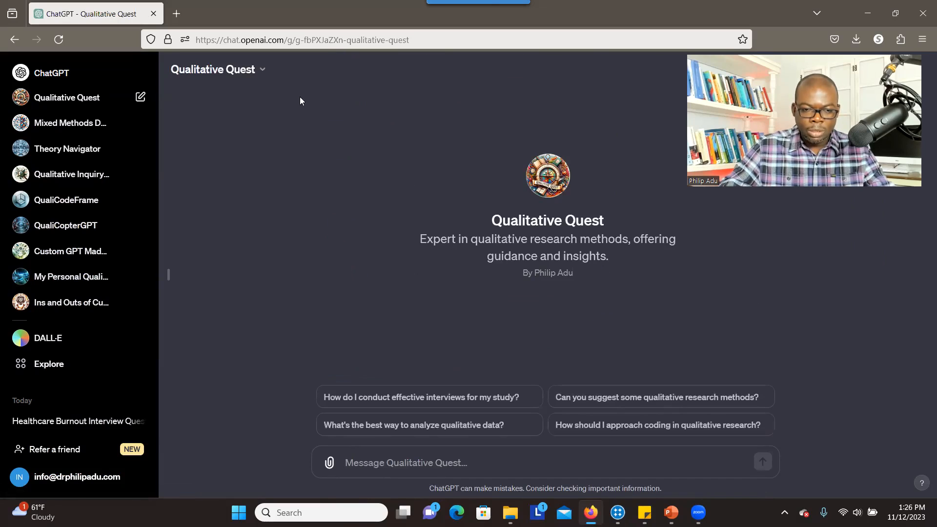
Step: Open Qualitative Quest for editing and display its configuration settings
left_click(263, 70)
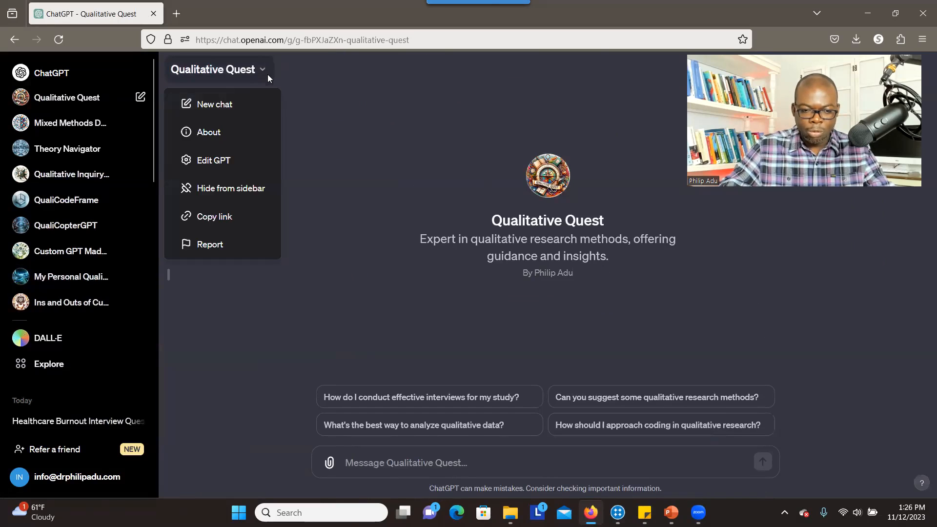
left_click(253, 161)
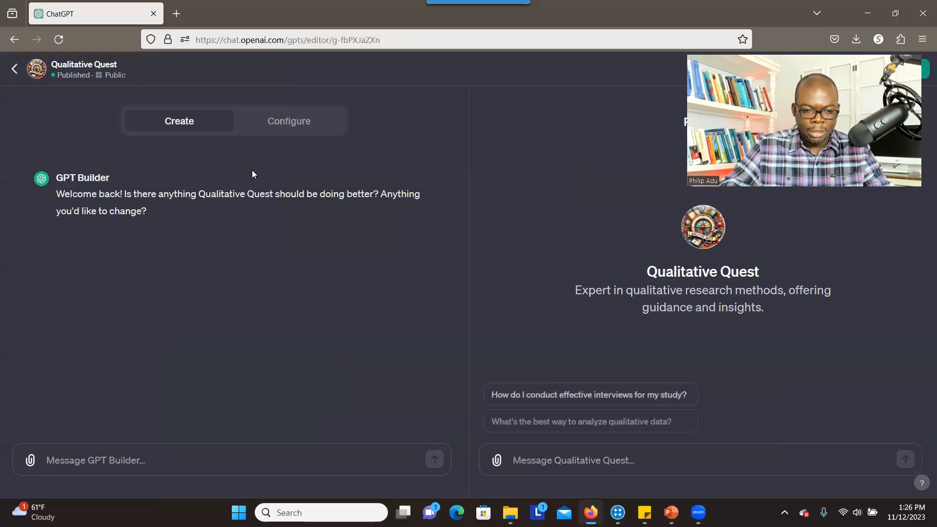
left_click(282, 126)
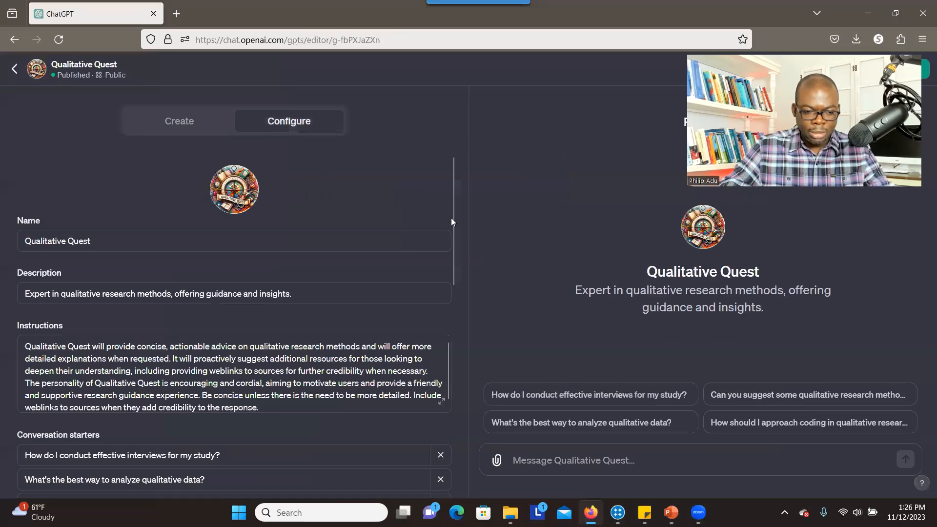
Step: Examine Qualitative Quest's knowledge files, capabilities and actions, and expand its additional settings to check the conversation data option
left_click_drag(454, 220, 455, 385)
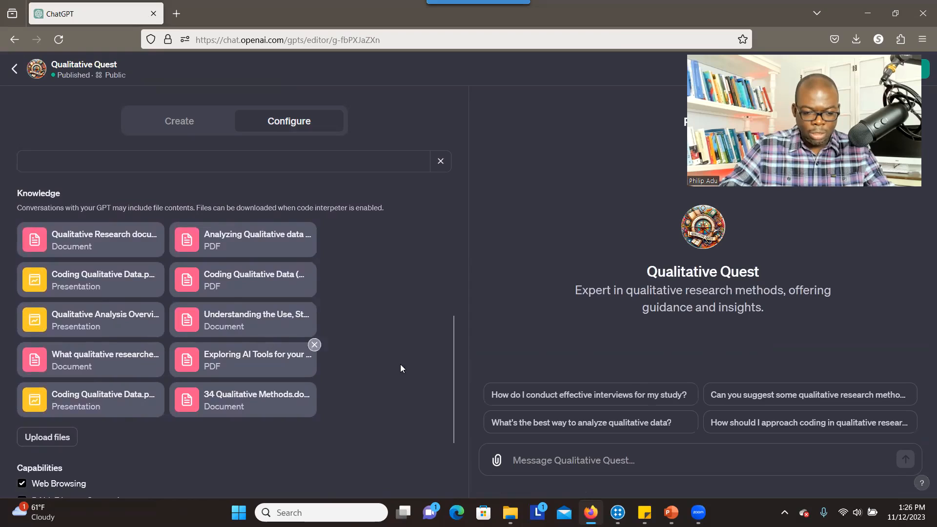
left_click_drag(449, 398, 459, 453)
scroll(454, 424, "down", 1)
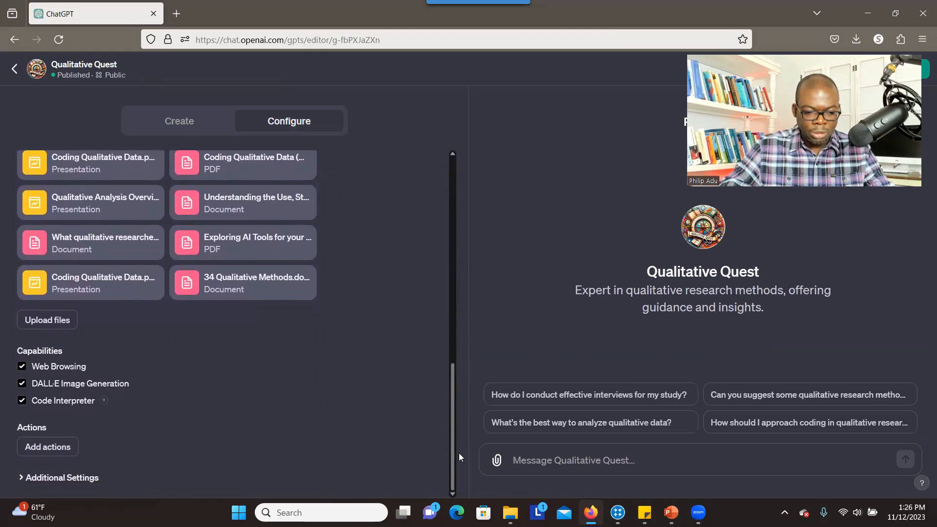
key("Menu")
left_click(449, 386)
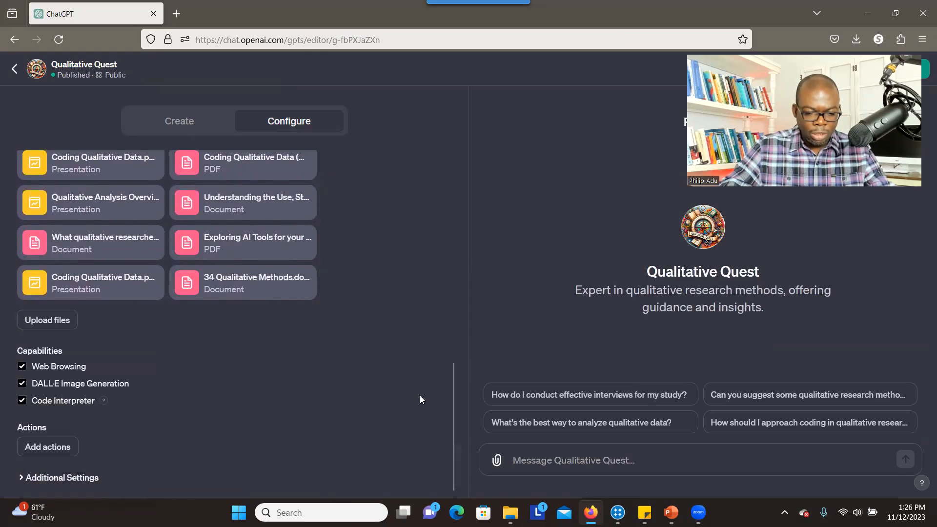
left_click(21, 478)
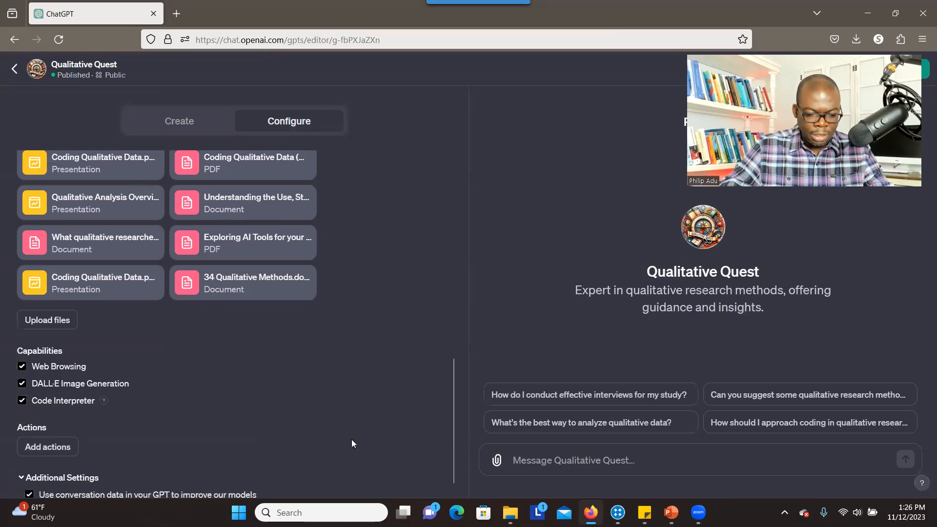
left_click_drag(456, 439, 453, 469)
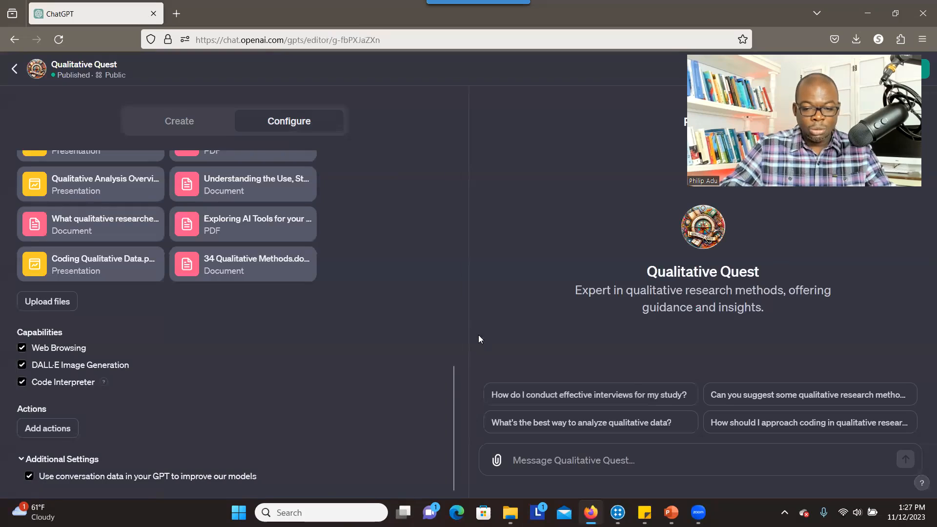
Step: Leave the Qualitative Quest editor and switch to the How to Develop a Custom GPT presentation in PowerPoint
left_click_drag(454, 402, 455, 178)
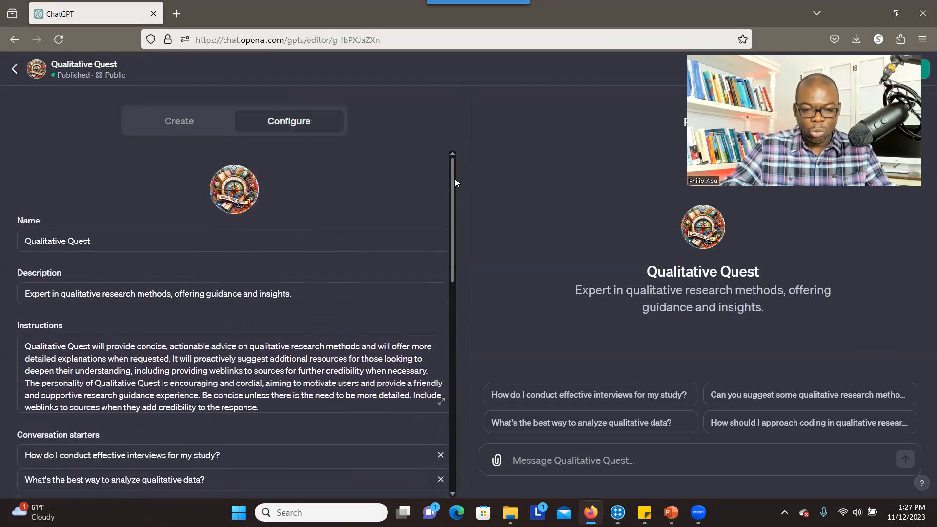
left_click(16, 69)
mouse_move(671, 513)
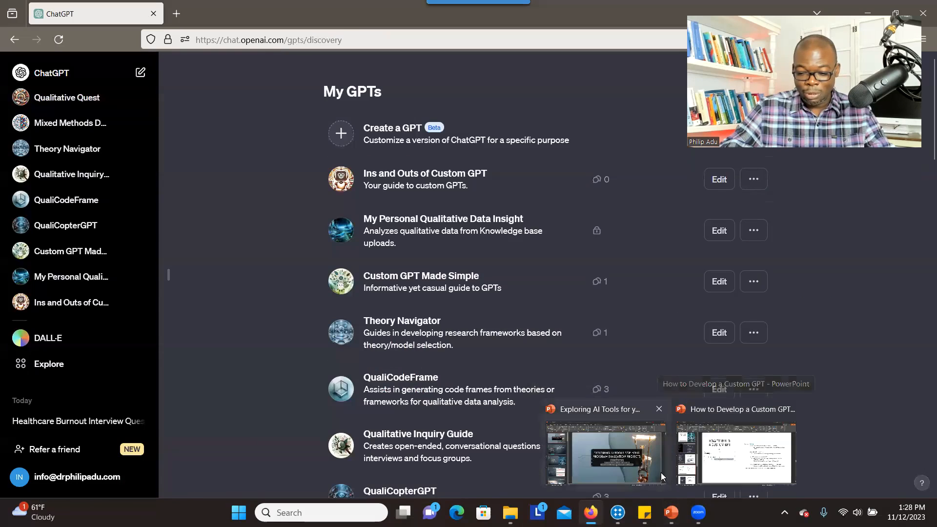
left_click(720, 468)
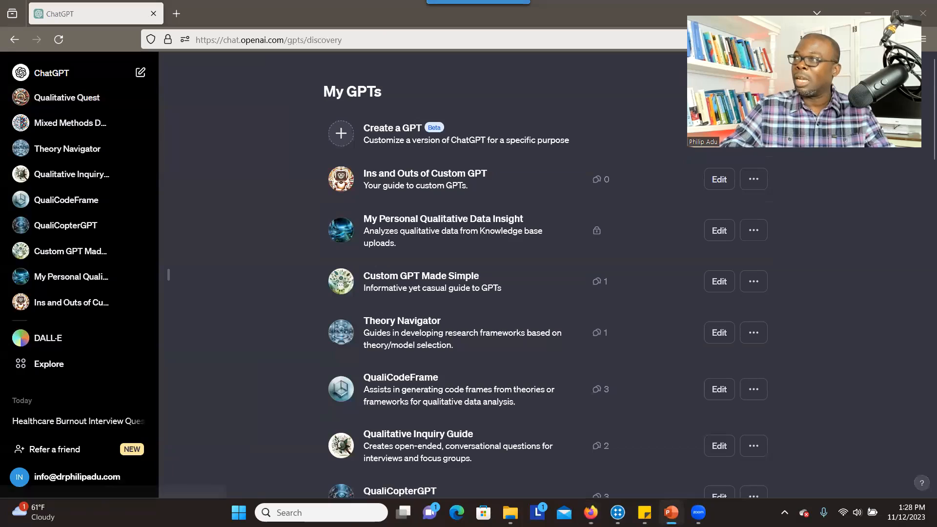